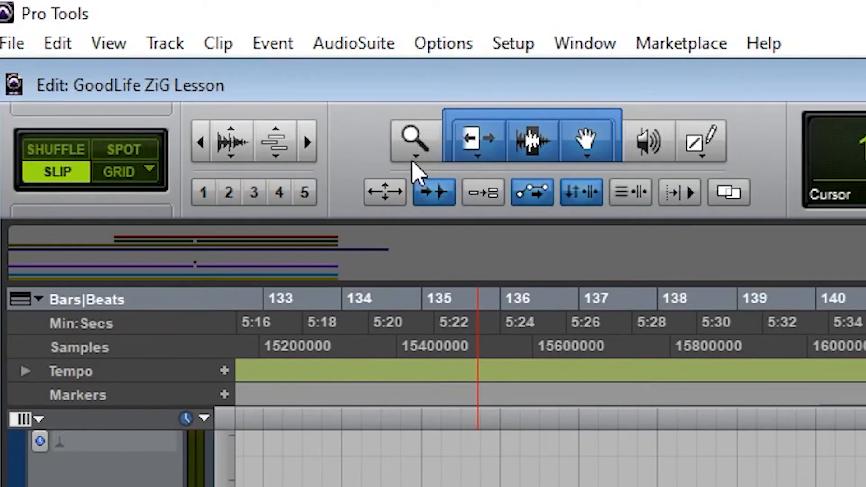
Step: Toggle Tab to Transients off and back on, leaving it enabled
{"action": "left_click", "coordinate": [433, 193]}
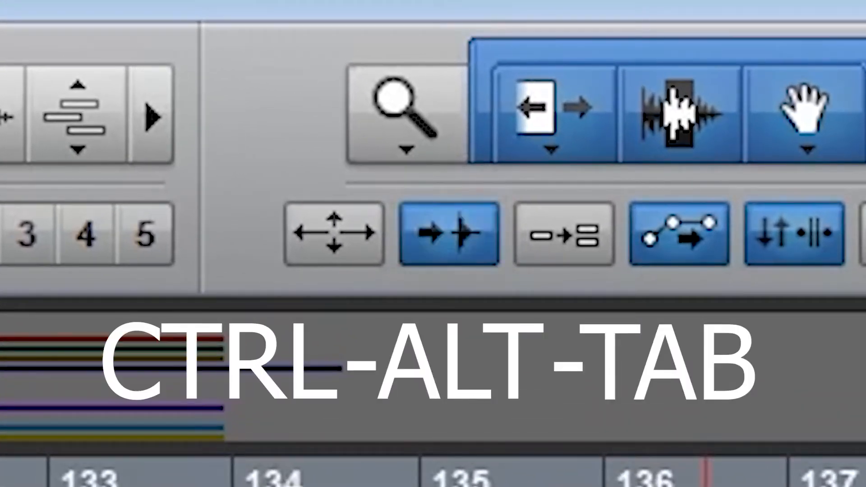
{"action": "key", "text": "ctrl+alt+Tab"}
{"action": "key", "text": "ctrl+alt+Tab"}
{"action": "key", "text": "ctrl+alt+Tab"}
{"action": "key", "text": "ctrl+alt+Tab"}
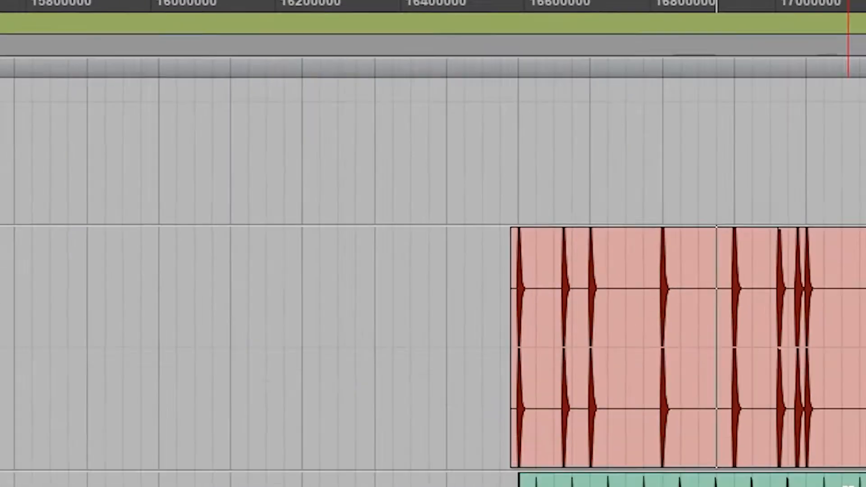
Step: Place the edit cursor ahead of a kick hit on the red track, advance it to the transient, and examine the waveform's exact start
{"action": "key", "text": "t"}
{"action": "key", "text": "t"}
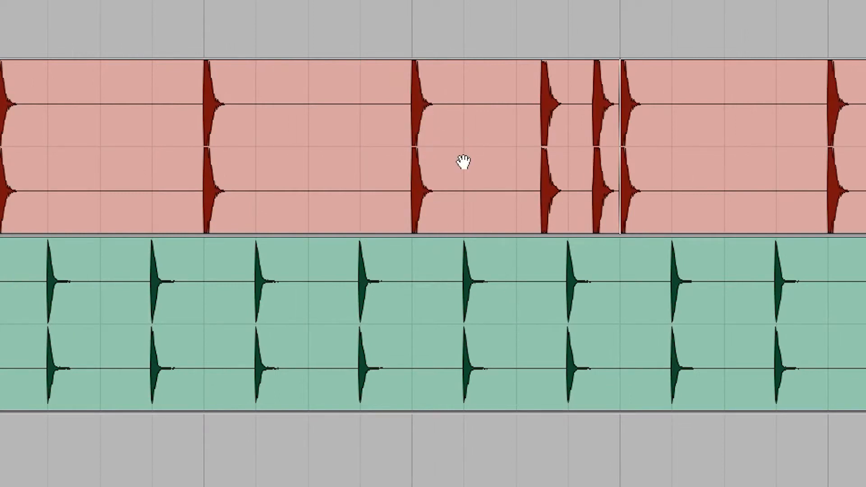
{"action": "left_click", "coordinate": [393, 100]}
{"action": "scroll", "coordinate": [390, 106], "scroll_direction": "up", "scroll_amount": 3}
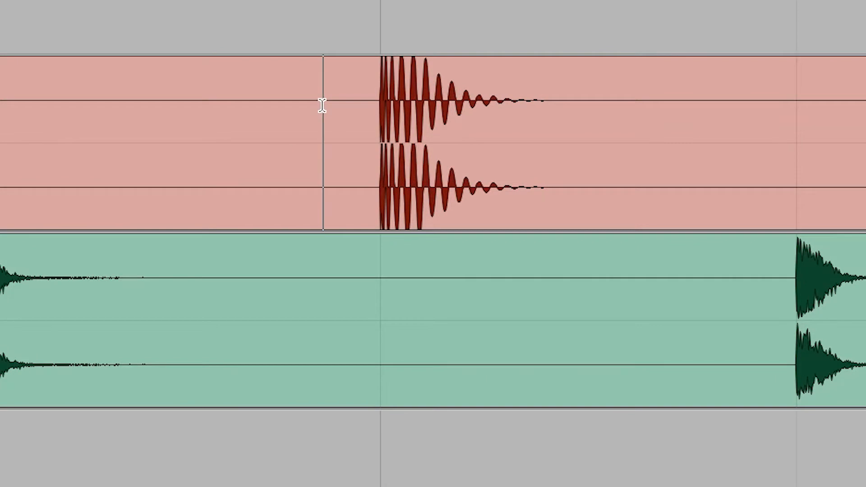
{"action": "scroll", "coordinate": [322, 105], "scroll_direction": "up", "scroll_amount": 2}
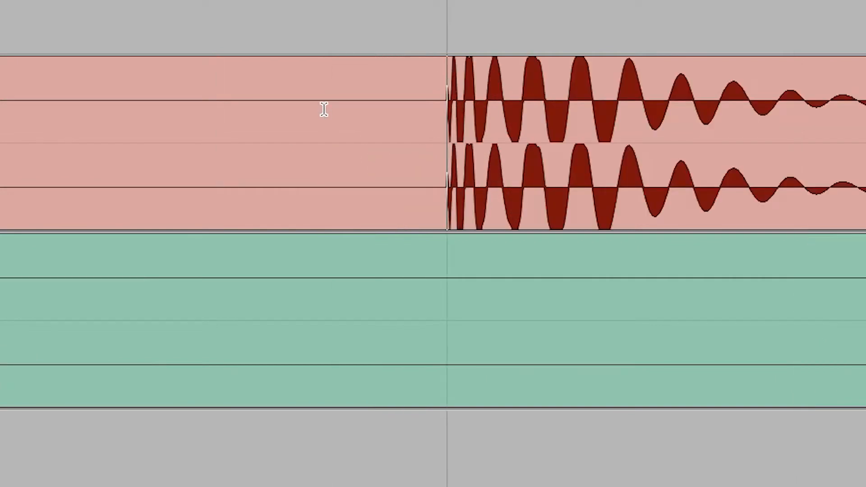
{"action": "scroll", "coordinate": [324, 109], "scroll_direction": "up", "scroll_amount": 4}
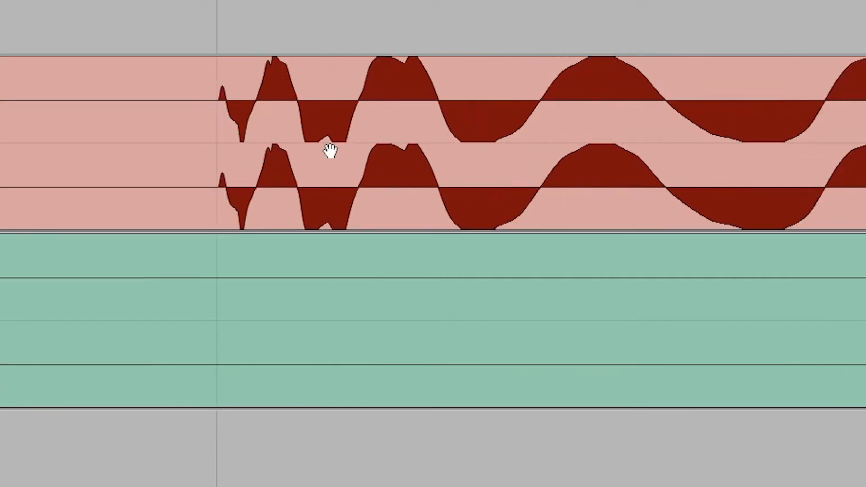
{"action": "scroll", "coordinate": [329, 151], "scroll_direction": "up", "scroll_amount": 3}
{"action": "scroll", "coordinate": [329, 150], "scroll_direction": "down", "scroll_amount": 2}
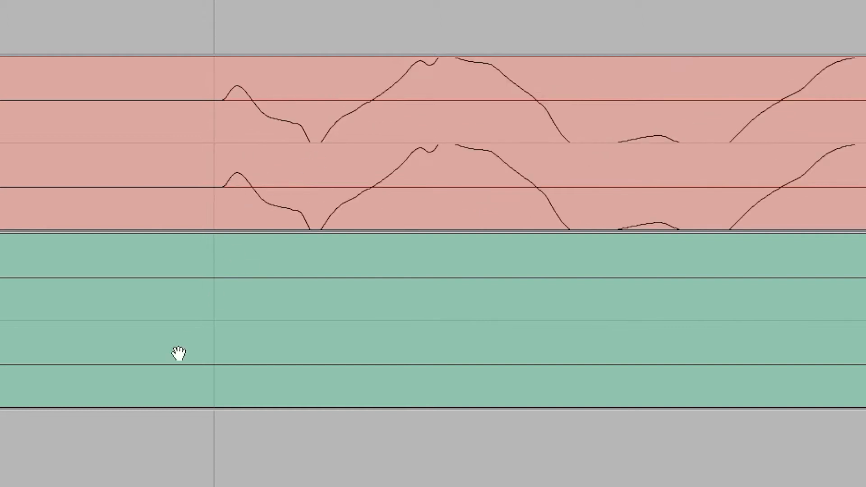
{"action": "scroll", "coordinate": [178, 352], "scroll_direction": "down", "scroll_amount": 2}
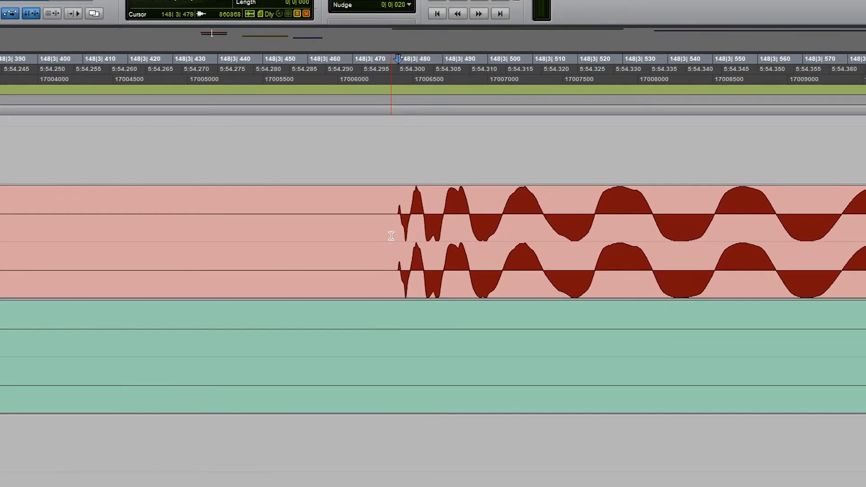
Step: Inspect the start of the kick transient at 148|3|480 against the edit cursor at sample level
{"action": "key", "text": "t"}
{"action": "key", "text": "t"}
{"action": "key", "text": "t"}
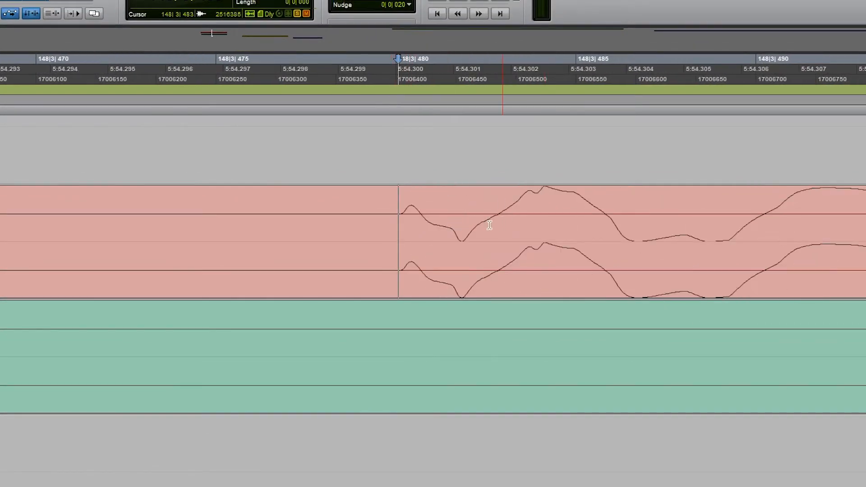
{"action": "key", "text": "t"}
{"action": "key", "text": "t"}
{"action": "key", "text": "t"}
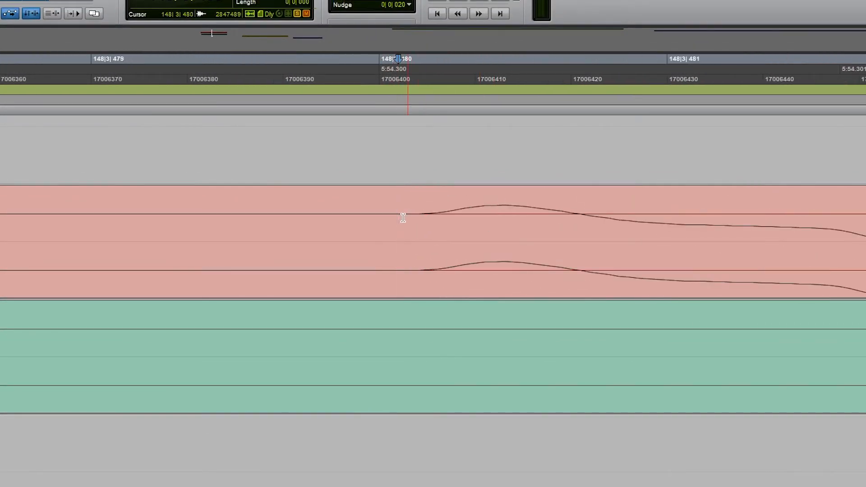
Step: Return to a view of bar 148, advance the edit cursor to the snare hits on the green track, and play from there
{"action": "key", "text": "r"}
{"action": "key", "text": "r"}
{"action": "key", "text": "r"}
{"action": "key", "text": "r"}
{"action": "key", "text": "r"}
{"action": "key", "text": "r"}
{"action": "key", "text": "r"}
{"action": "key", "text": "r"}
{"action": "key", "text": "r"}
{"action": "key", "text": "r"}
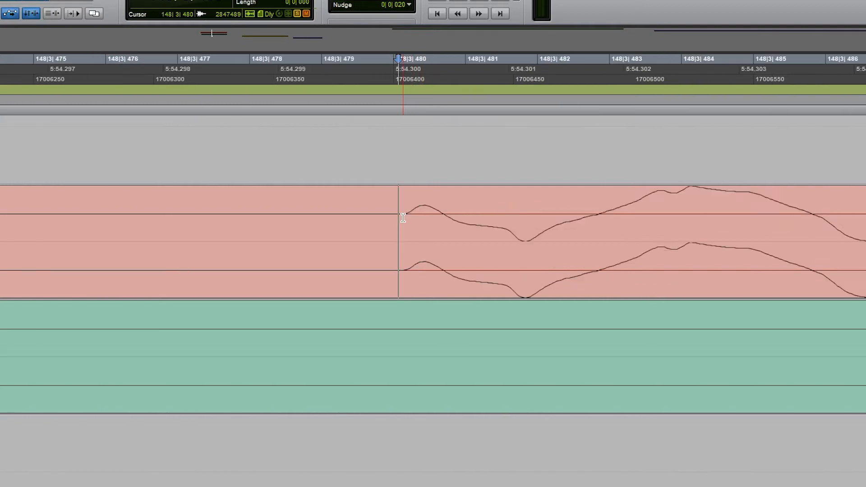
{"action": "key", "text": "r"}
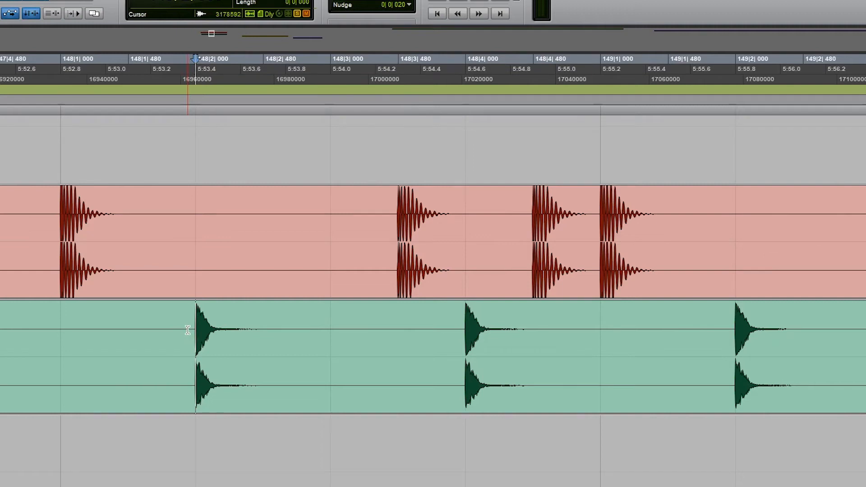
{"action": "key", "text": "space"}
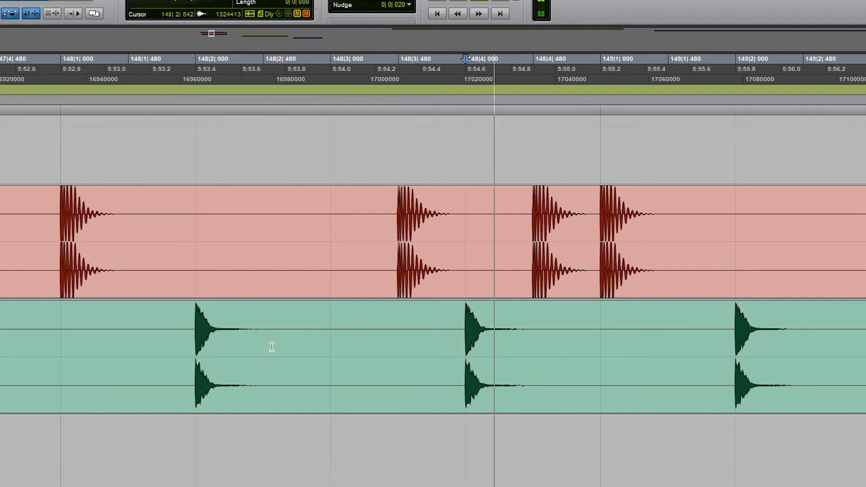
Step: Select about 828 ticks of the red track starting at the bar 148 kick transient and move that section to the empty track above
{"action": "left_click", "coordinate": [396, 213]}
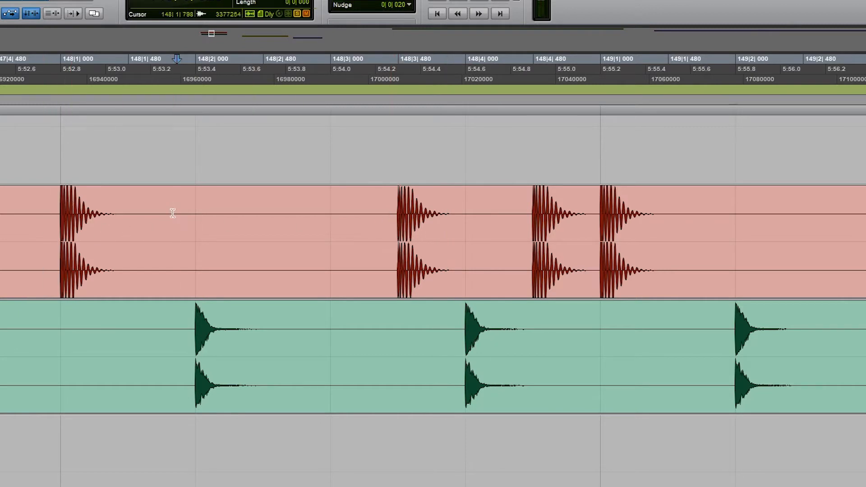
{"action": "left_click", "coordinate": [127, 275]}
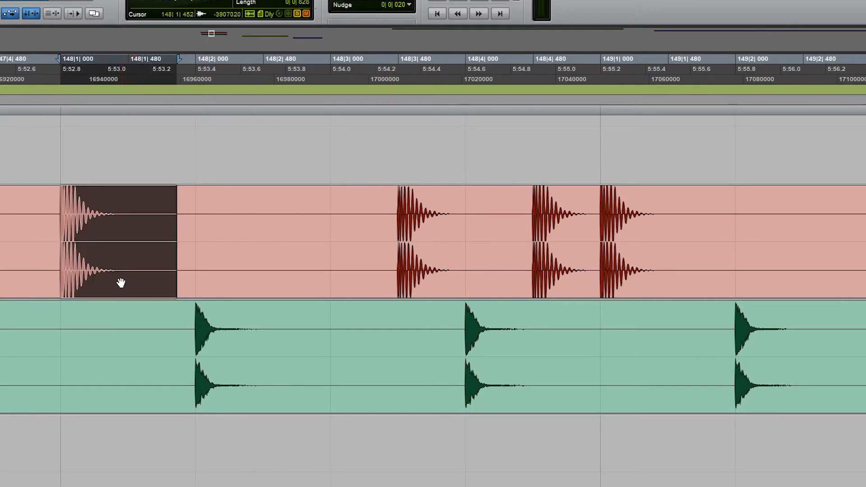
{"action": "left_click_drag", "start_coordinate": [115, 284], "coordinate": [122, 162]}
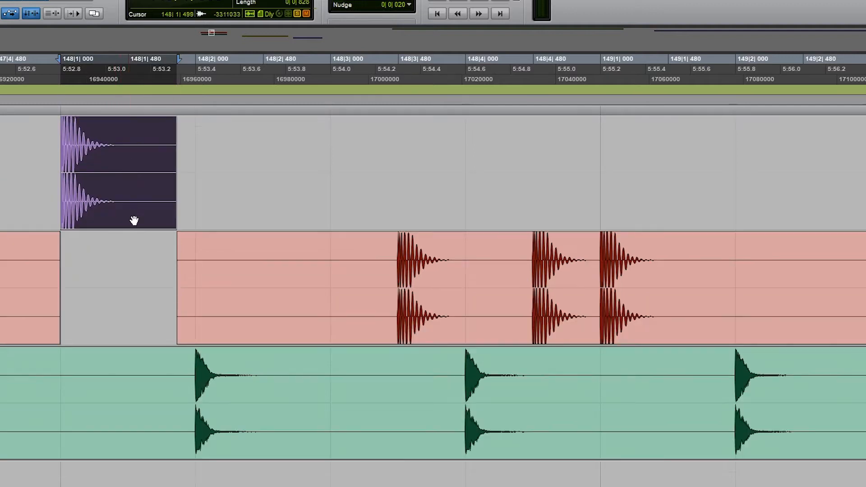
Step: Select about 440 ticks from the start of the moved kick clip and duplicate it to make seven consecutive hits
{"action": "left_click", "coordinate": [133, 162]}
{"action": "left_click", "coordinate": [128, 193]}
{"action": "left_click_drag", "start_coordinate": [122, 153], "coordinate": [62, 168]}
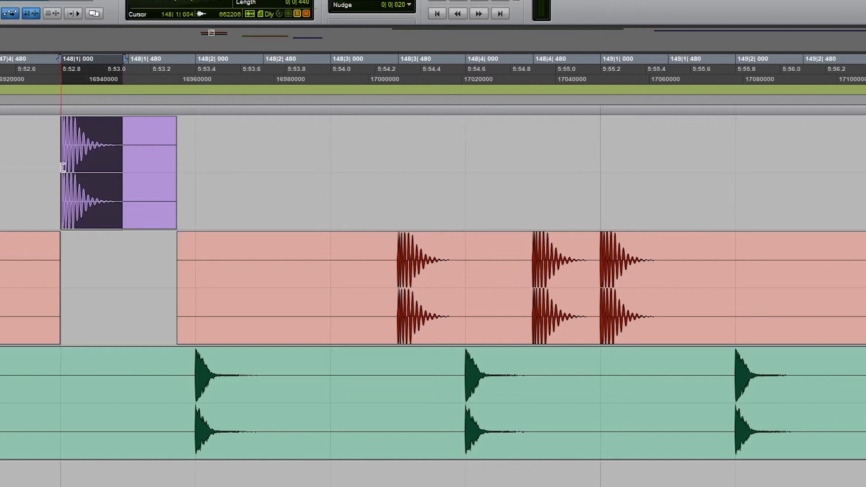
{"action": "key", "text": "ctrl+d"}
{"action": "key", "text": "ctrl+d"}
{"action": "key", "text": "ctrl+d"}
{"action": "key", "text": "ctrl+d"}
{"action": "key", "text": "ctrl+d"}
{"action": "key", "text": "ctrl+d"}
Step: Select the snare hit at bar 148 beat 2 on the green track and place two copies before the beat 4 hit
{"action": "left_click", "coordinate": [181, 374]}
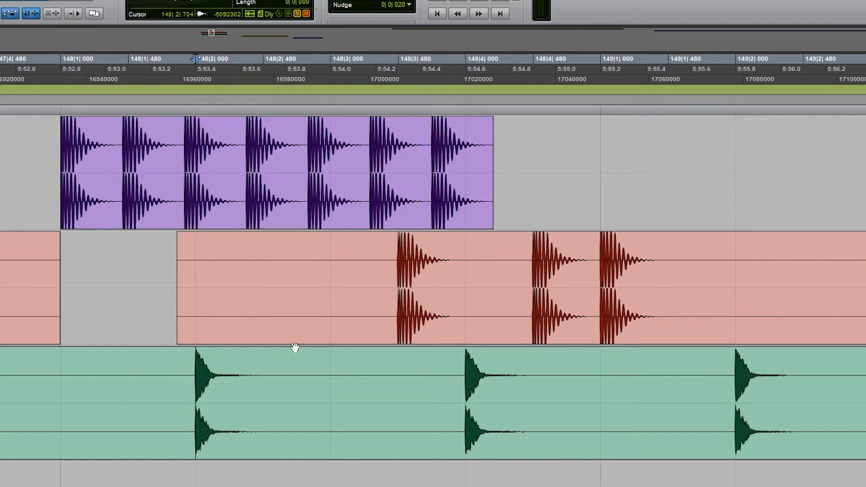
{"action": "left_click_drag", "start_coordinate": [226, 439], "coordinate": [295, 438]}
{"action": "left_click_drag", "start_coordinate": [308, 436], "coordinate": [396, 427]}
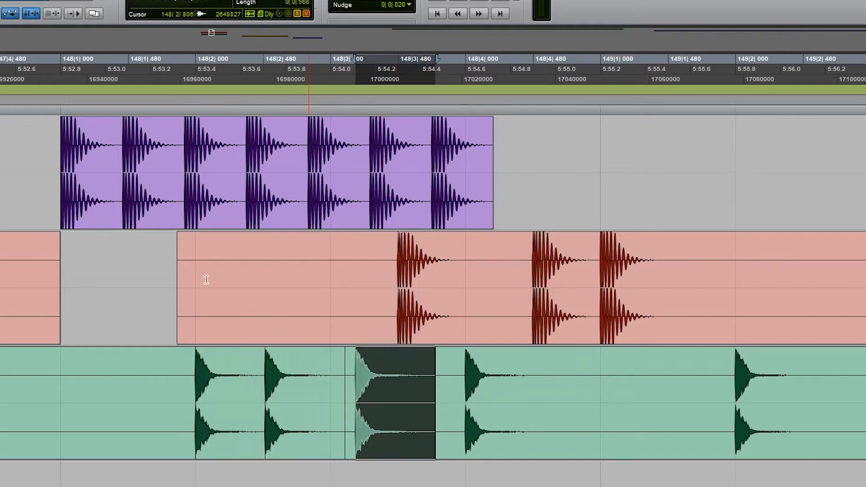
Step: Play back the duplicated kick and snare hits from just before bar 148
{"action": "left_click", "coordinate": [27, 100]}
{"action": "key", "text": "space"}
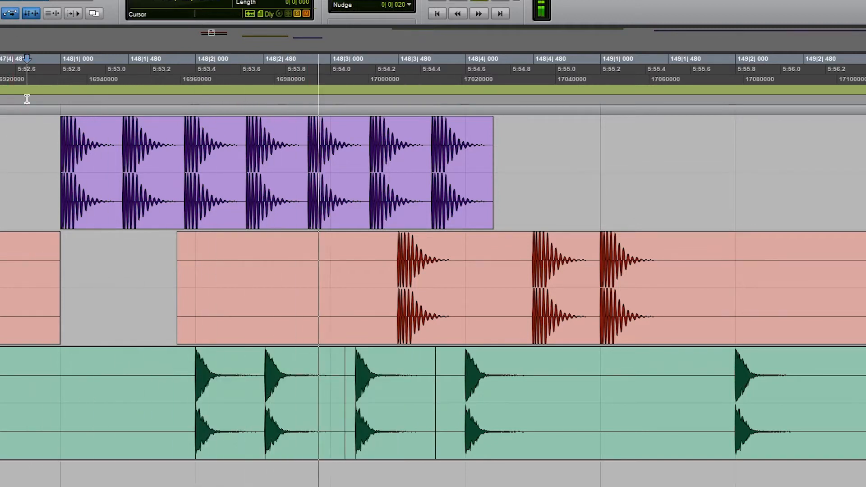
{"action": "key", "text": "space"}
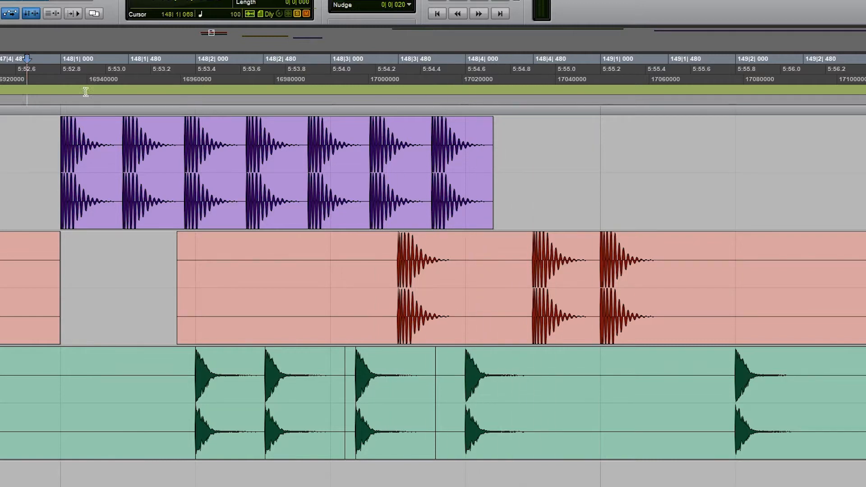
Step: Go to the yellow track's clip, place the edit cursor near its start, and advance it through the first note onsets while auditioning
{"action": "scroll", "coordinate": [514, 311], "scroll_direction": "down", "scroll_amount": 4}
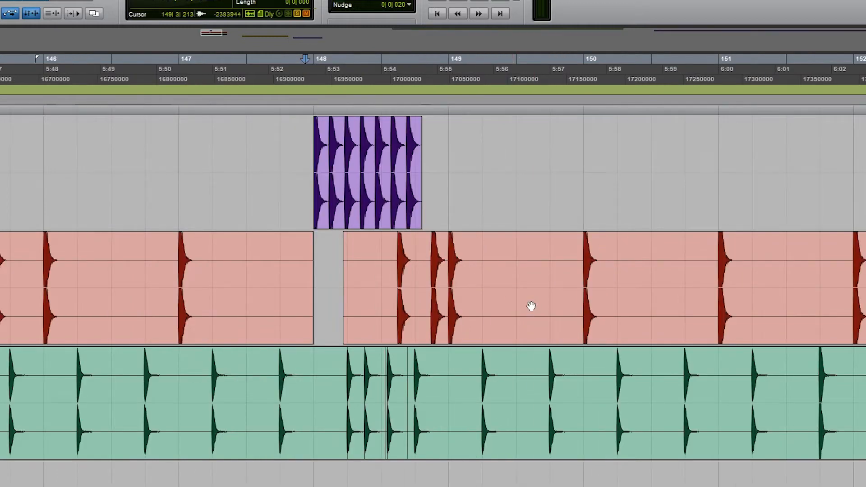
{"action": "scroll", "coordinate": [693, 259], "scroll_direction": "down", "scroll_amount": 3}
{"action": "scroll", "coordinate": [714, 252], "scroll_direction": "up", "scroll_amount": 2}
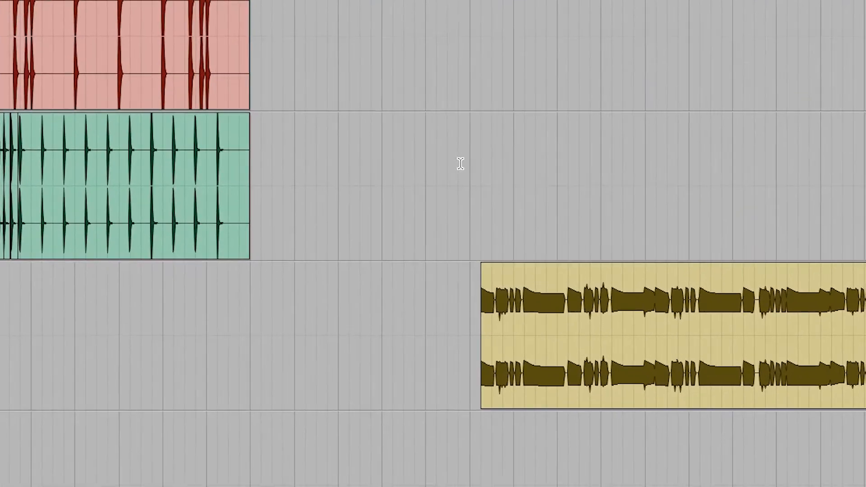
{"action": "left_click", "coordinate": [762, 255]}
{"action": "key", "text": "space"}
{"action": "key", "text": "t"}
{"action": "key", "text": "t"}
{"action": "key", "text": "t"}
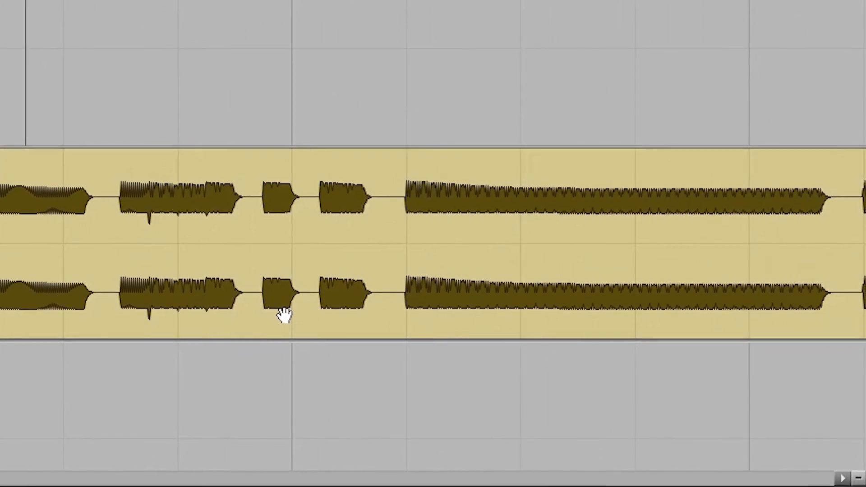
{"action": "left_click", "coordinate": [283, 311]}
{"action": "left_click", "coordinate": [78, 177]}
{"action": "key", "text": "Tab"}
{"action": "key", "text": "space"}
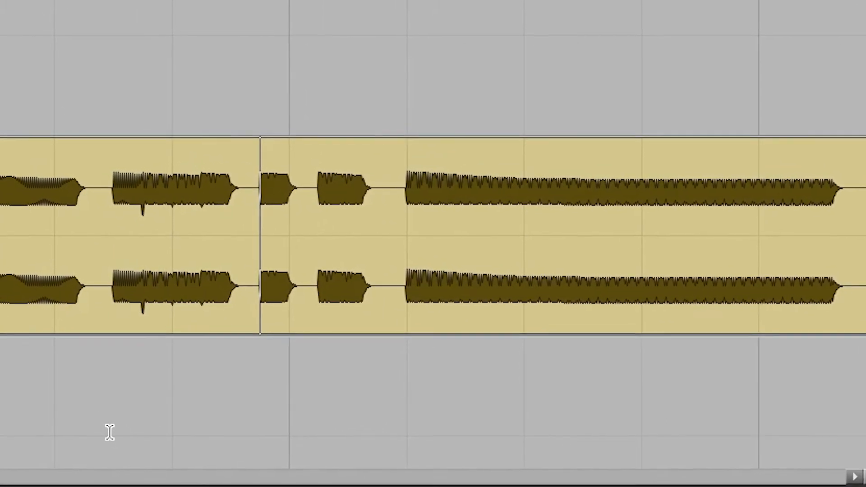
Step: Advance the edit cursor to the onset of the yellow clip's long sustained note, auditioning the notes along the way
{"action": "key", "text": "space"}
{"action": "key", "text": "space"}
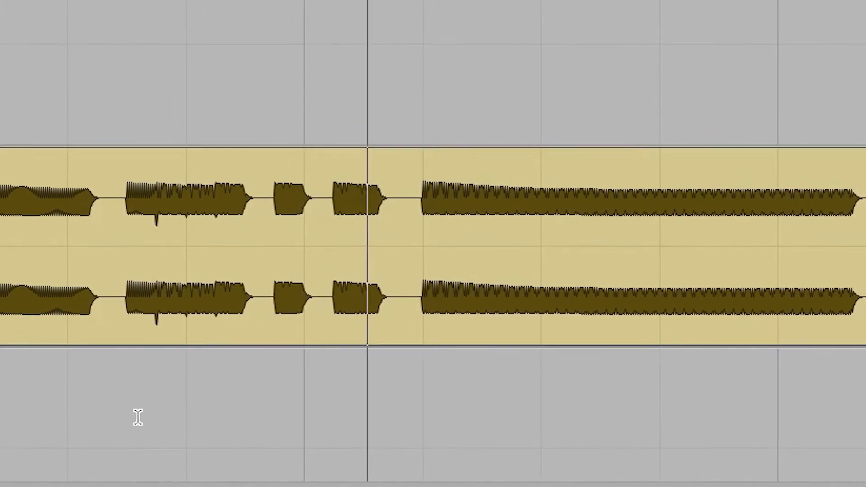
{"action": "key", "text": "space"}
{"action": "key", "text": "space"}
{"action": "key", "text": "space"}
{"action": "key", "text": "Tab"}
{"action": "key", "text": "space"}
{"action": "key", "text": "space"}
{"action": "key", "text": "space"}
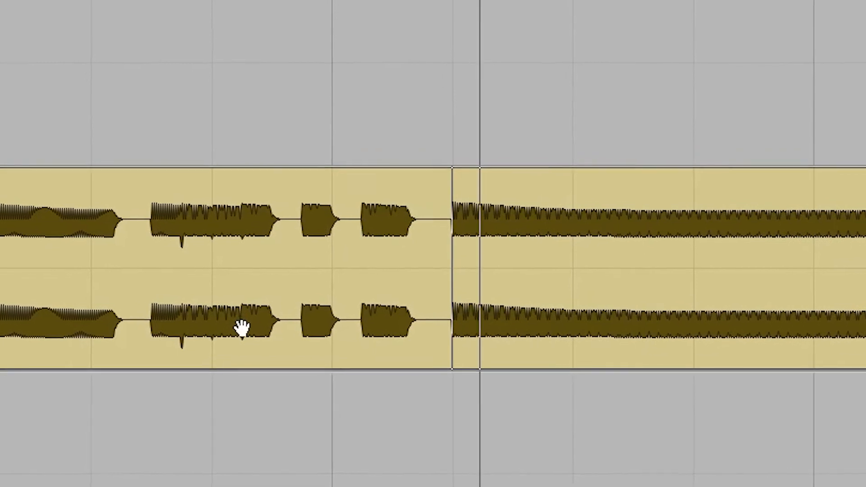
{"action": "key", "text": "space"}
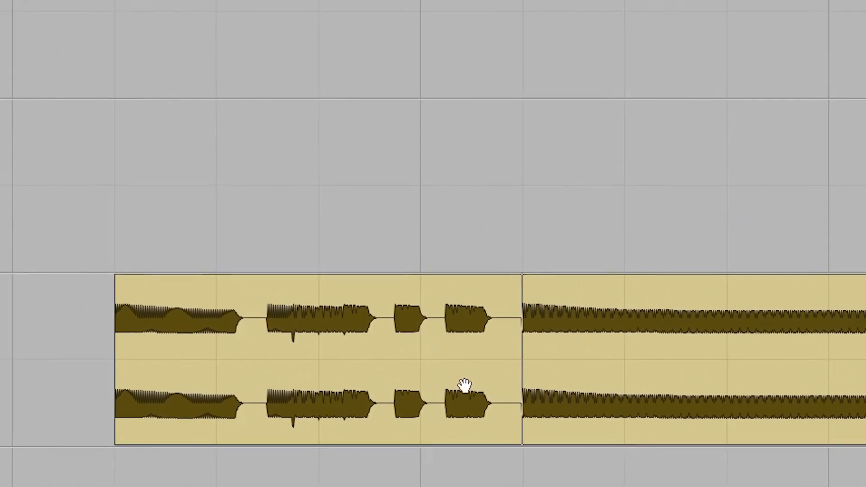
Step: Locate the dense dark green clip starting near bar 211 and place the edit cursor in its quiet opening section for playback
{"action": "key", "text": "r"}
{"action": "key", "text": "r"}
{"action": "key", "text": "r"}
{"action": "left_click_drag", "start_coordinate": [486, 67], "coordinate": [493, 67]}
{"action": "key", "text": "r"}
{"action": "key", "text": "r"}
{"action": "key", "text": "r"}
{"action": "key", "text": "r"}
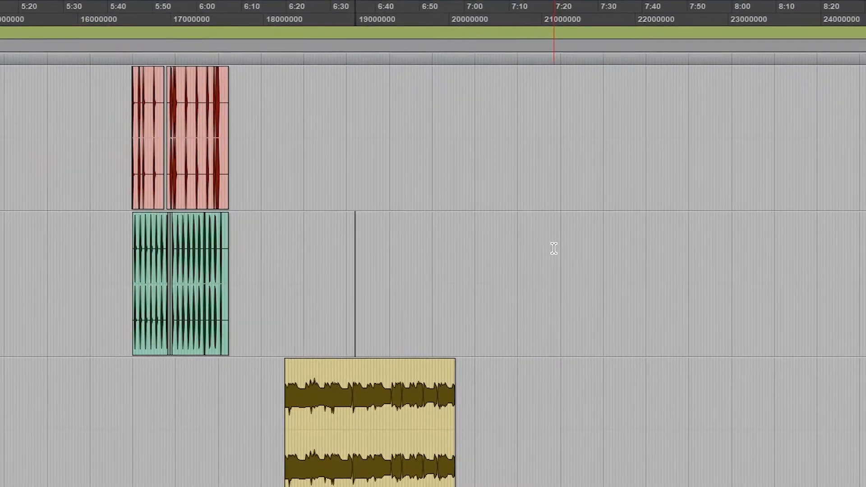
{"action": "scroll", "coordinate": [536, 195], "scroll_direction": "up", "scroll_amount": 3}
{"action": "left_click", "coordinate": [260, 299]}
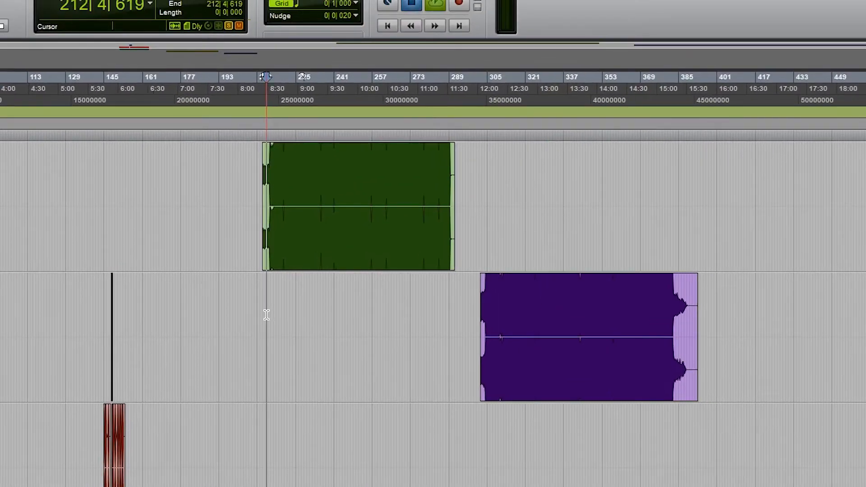
{"action": "key", "text": "t"}
Step: Place the edit cursor in the dense section near bar 217 of the dark green clip and step through its transients while auditioning
{"action": "key", "text": "t"}
{"action": "key", "text": "t"}
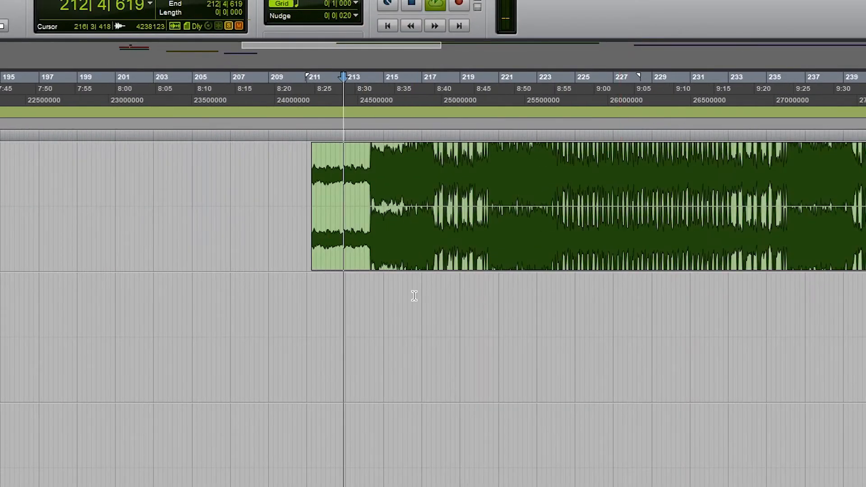
{"action": "left_click", "coordinate": [411, 303]}
{"action": "key", "text": "t"}
{"action": "key", "text": "t"}
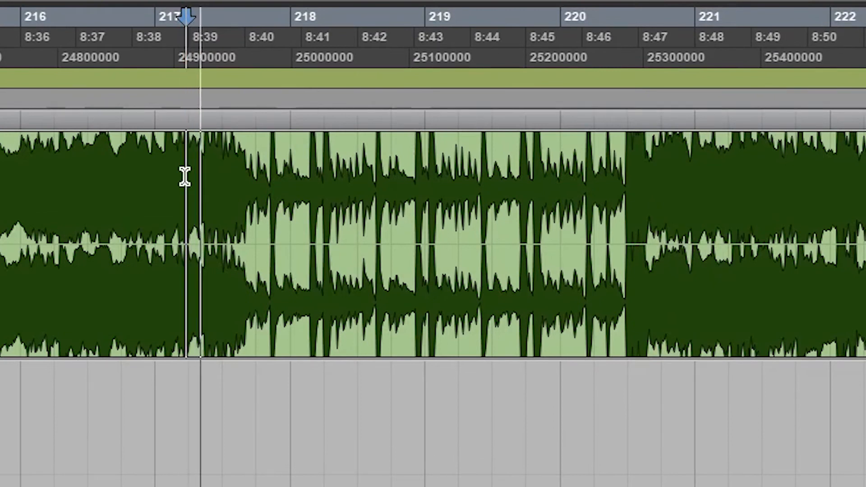
{"action": "key", "text": "space"}
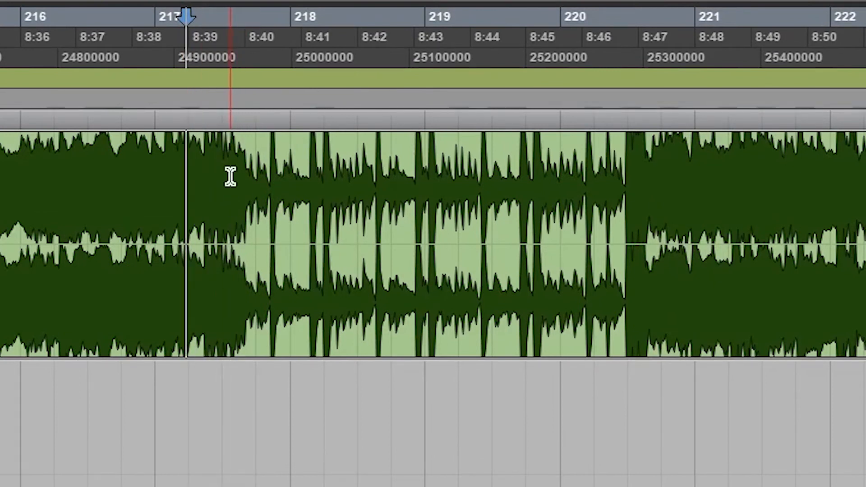
{"action": "key", "text": "space"}
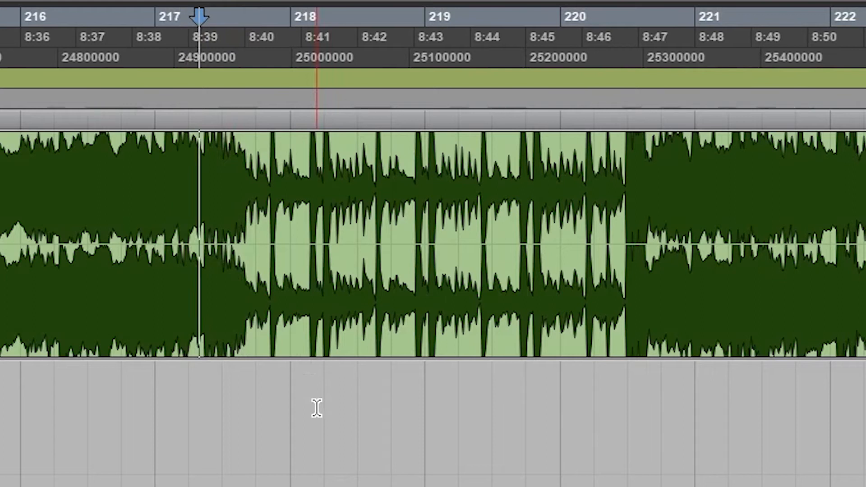
{"action": "key", "text": "space"}
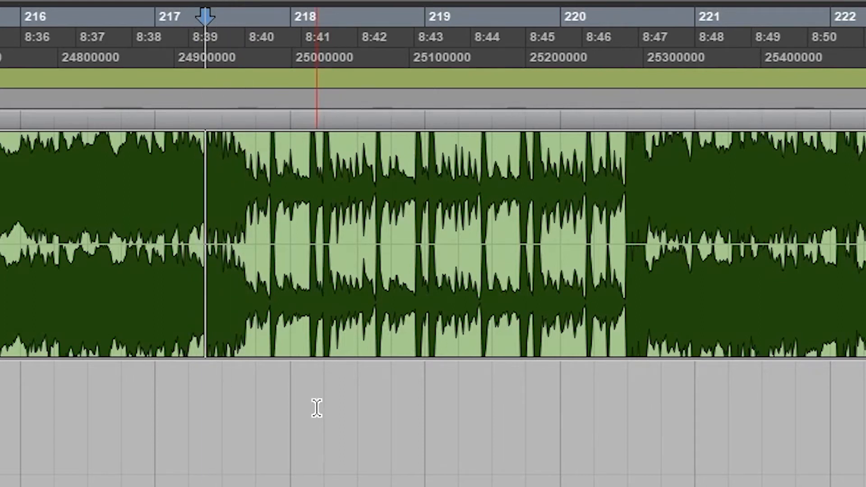
Step: Audition the dark green clip from the current transient past bar 217, advance the edit cursor to the following transient, and audition again
{"action": "key", "text": "space"}
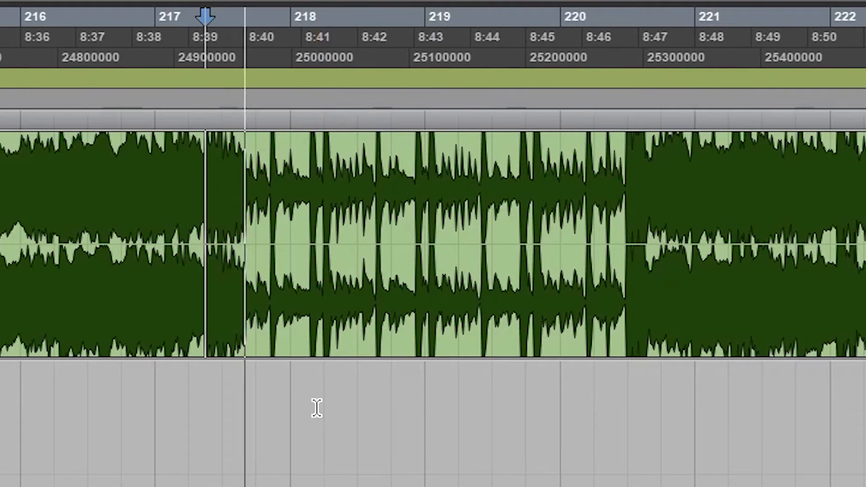
{"action": "key", "text": "space"}
{"action": "key", "text": "space"}
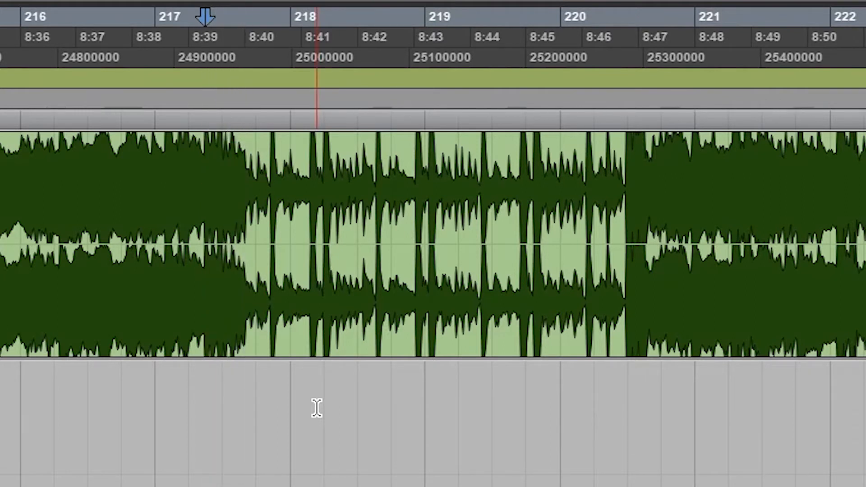
{"action": "key", "text": "Tab"}
{"action": "key", "text": "space"}
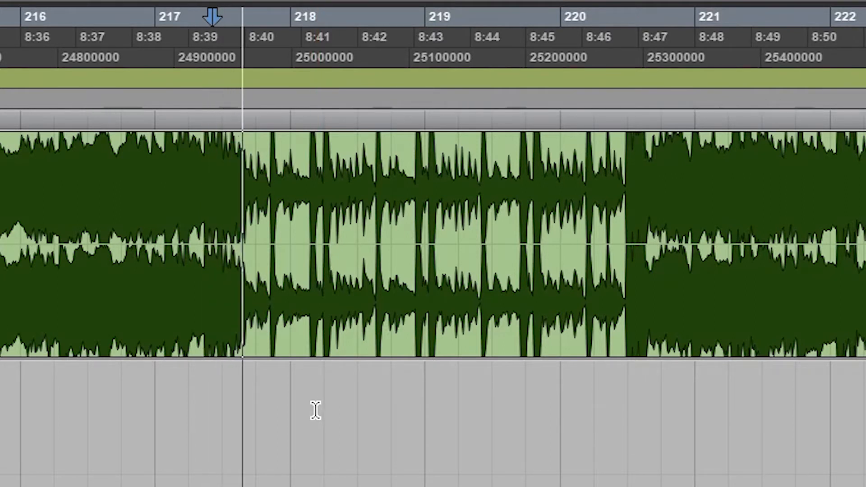
{"action": "key", "text": "space"}
Step: Advance the edit cursor one more transient, audition the hit, and split the dark green clip at that point, about midway between bars 217 and 218
{"action": "key", "text": "space"}
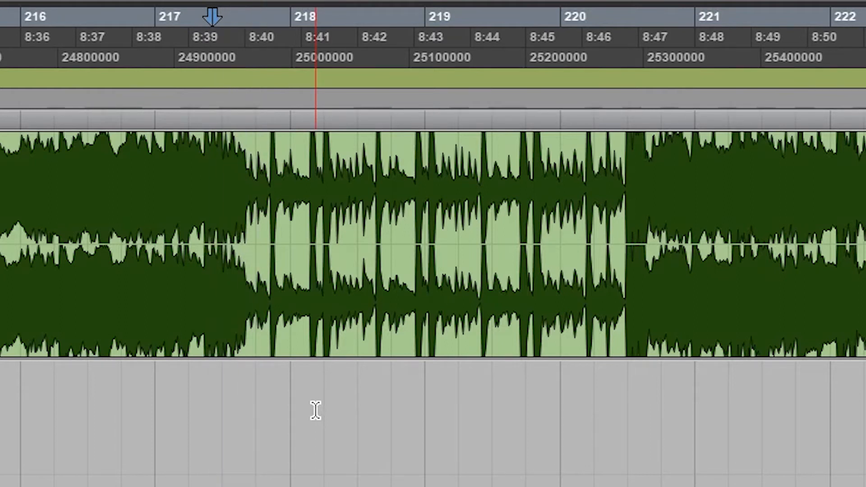
{"action": "key", "text": "Tab"}
{"action": "key", "text": "space"}
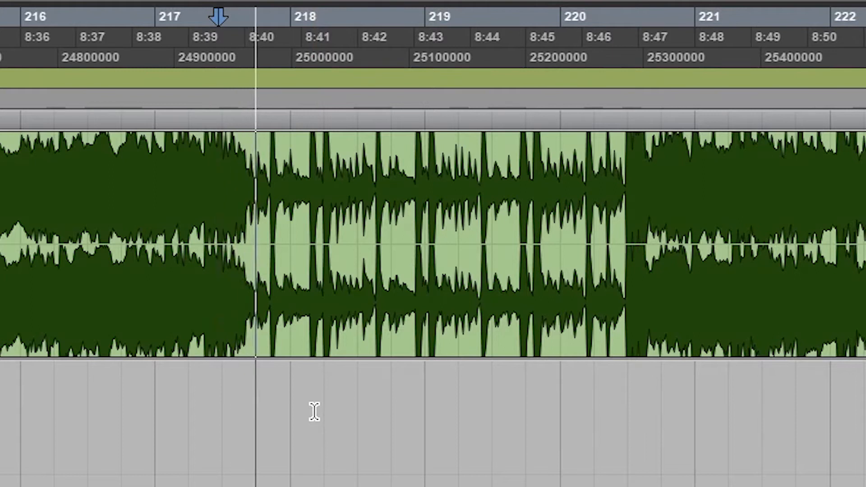
{"action": "key", "text": "space"}
{"action": "key", "text": "space"}
{"action": "key", "text": "space"}
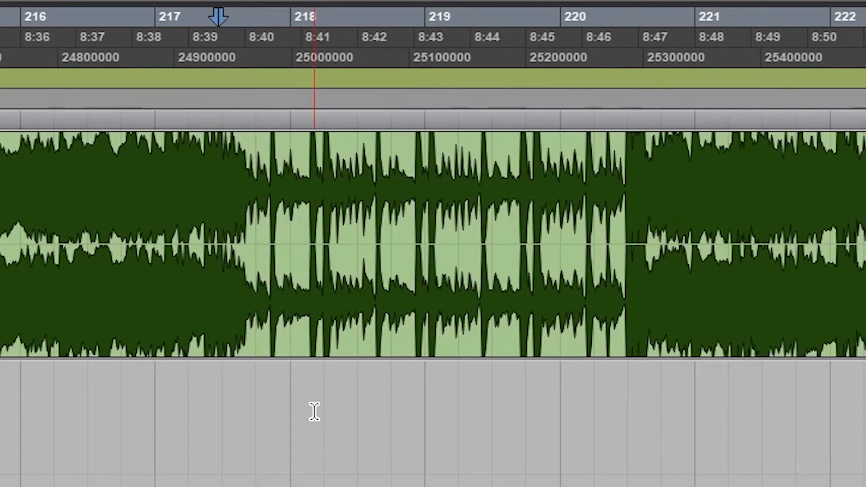
{"action": "key", "text": "ctrl+e"}
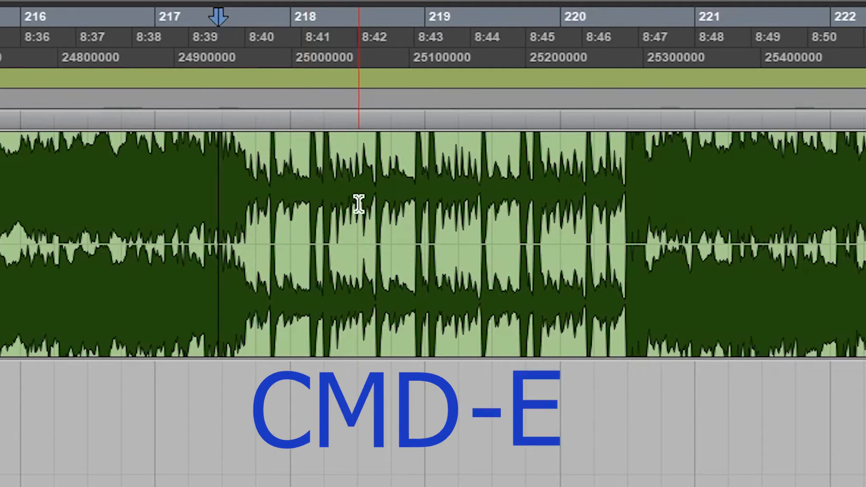
Step: Audition the sparse section from between bars 219 and 220, and reposition the edit cursor just past bar 220 to find the loop's end
{"action": "left_click", "coordinate": [512, 175]}
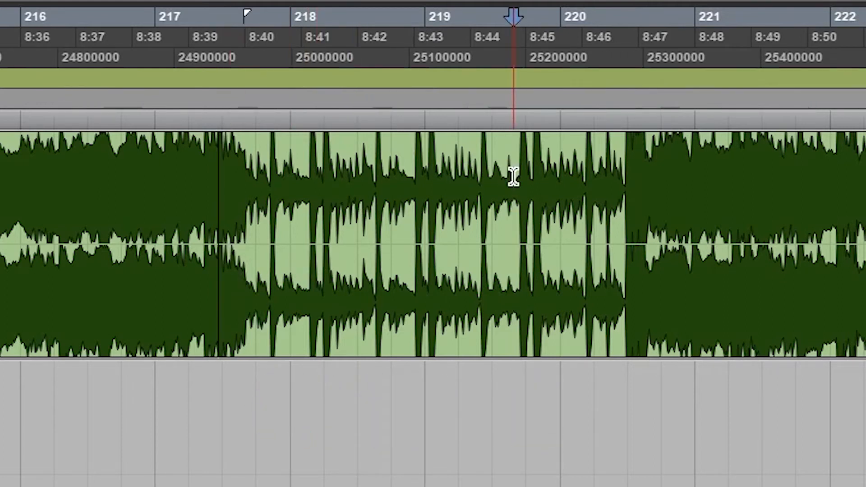
{"action": "key", "text": "space"}
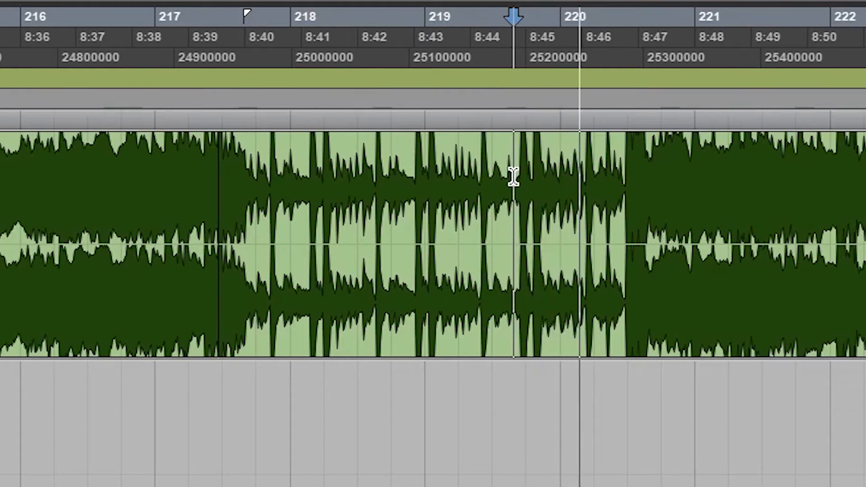
{"action": "left_click", "coordinate": [601, 162]}
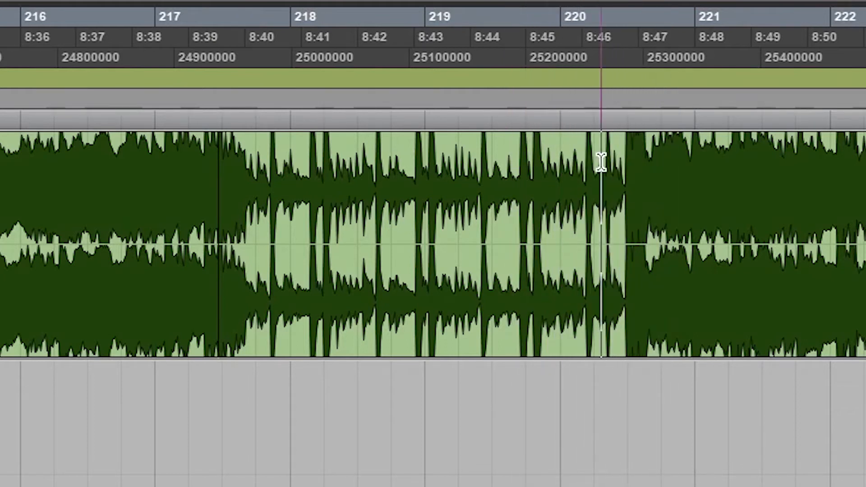
{"action": "key", "text": "space"}
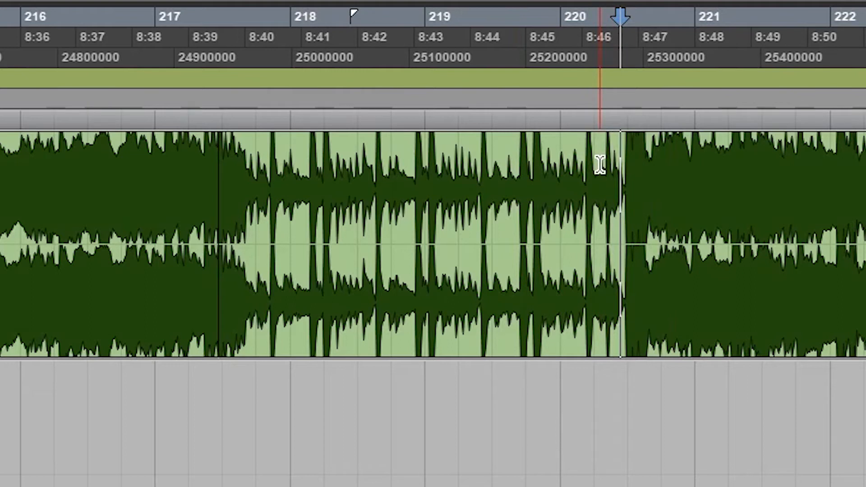
{"action": "key", "text": "space"}
{"action": "key", "text": "space"}
{"action": "key", "text": "space"}
Step: Advance the edit cursor by transients to the loop's end point between bars 220 and 221, auditioning, and split the dark green clip there
{"action": "left_click", "coordinate": [594, 173]}
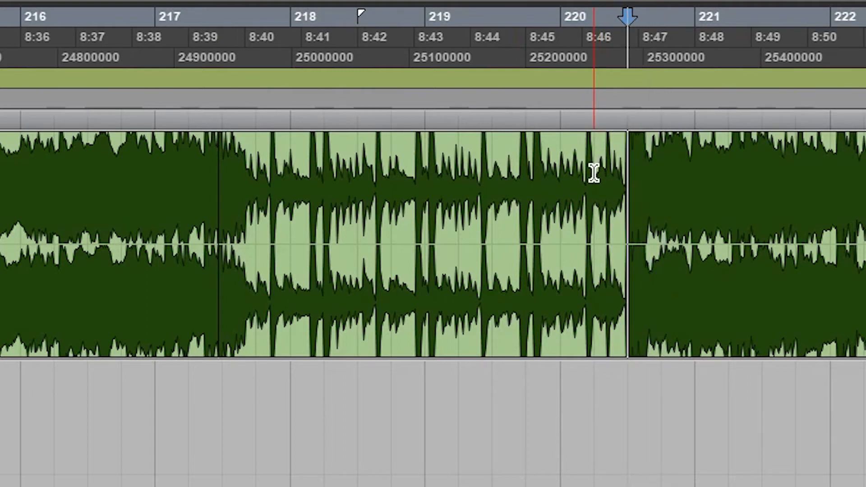
{"action": "key", "text": "Tab"}
{"action": "key", "text": "space"}
{"action": "key", "text": "space"}
{"action": "key", "text": "Tab"}
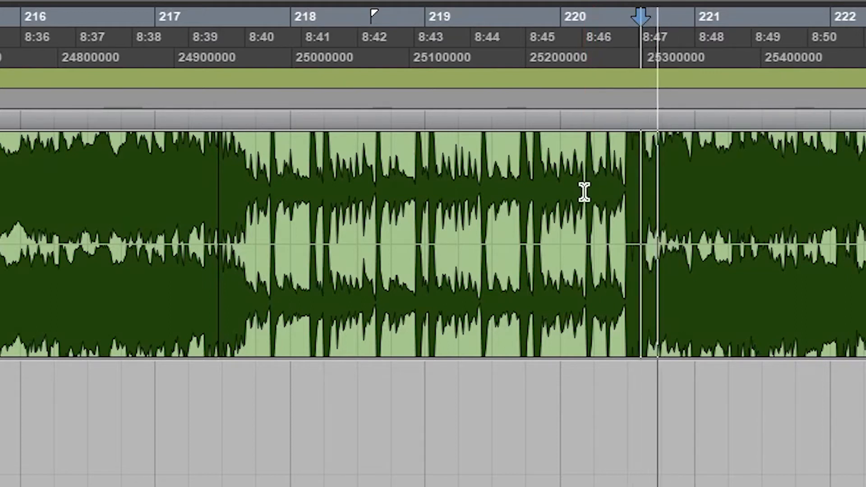
Step: Move the separated dark green section straight down to the track below and duplicate it twice
{"action": "left_click", "coordinate": [507, 338]}
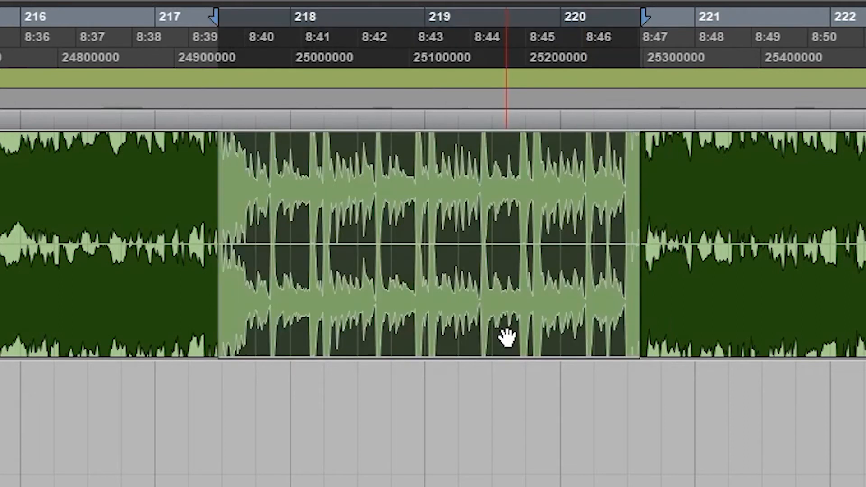
{"action": "left_click_drag", "start_coordinate": [506, 339], "coordinate": [511, 426]}
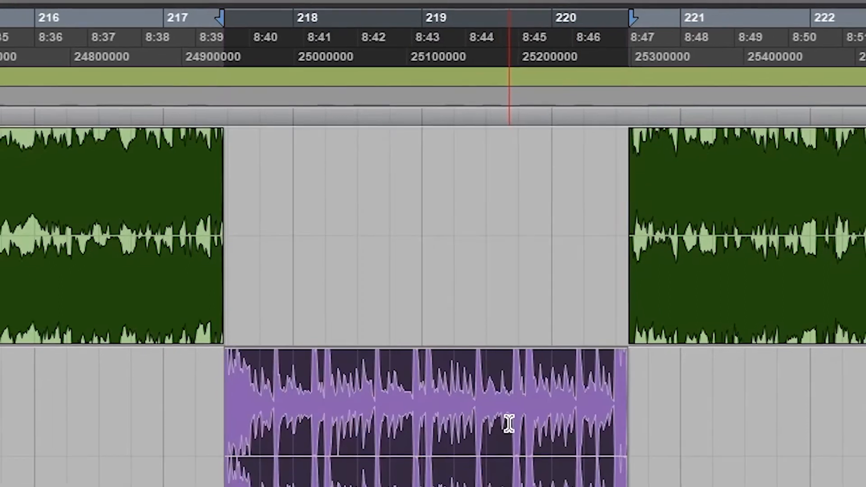
{"action": "key", "text": "ctrl+d"}
{"action": "key", "text": "ctrl+d"}
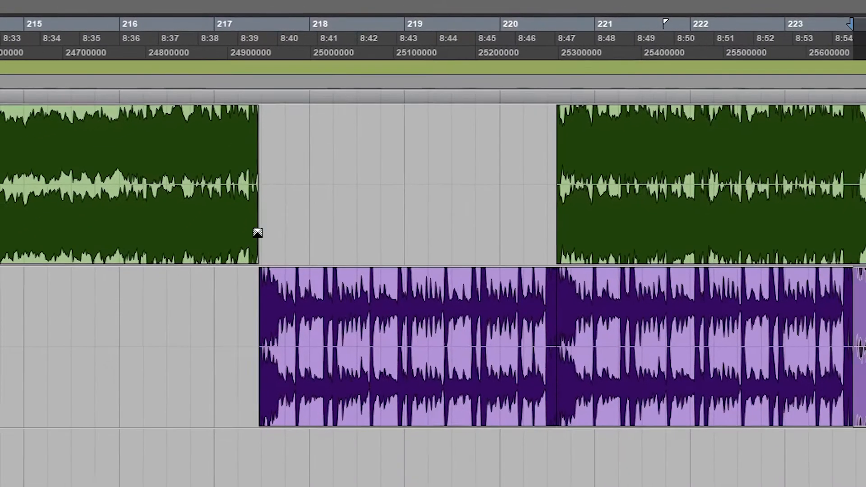
Step: Play back the repeated purple sections to check how the loop transitions
{"action": "left_click", "coordinate": [243, 300]}
{"action": "key", "text": "space"}
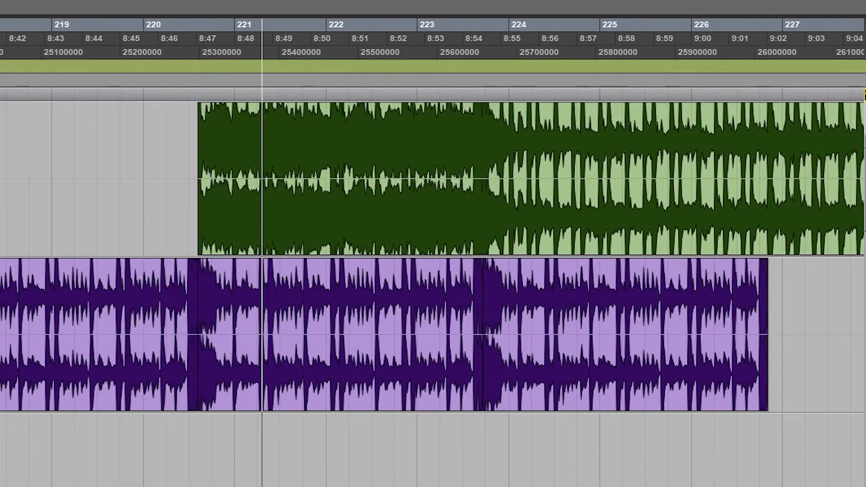
{"action": "key", "text": "space"}
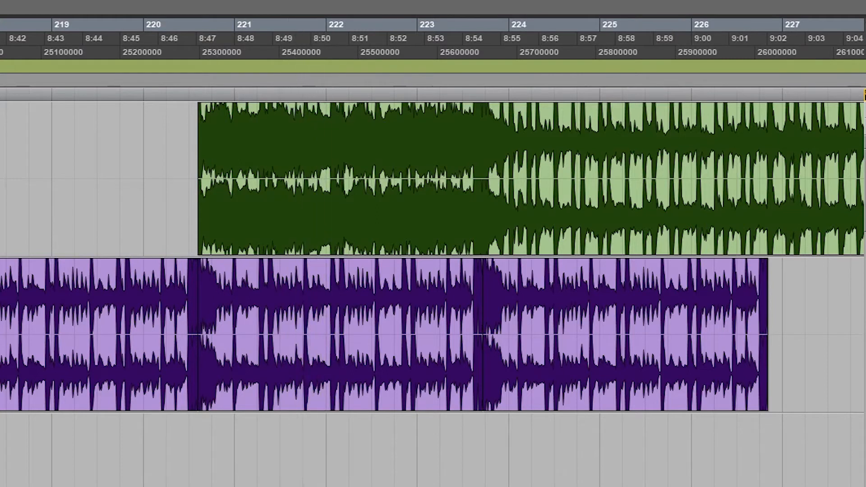
Step: Locate the long purple clip starting near bar 301, place the edit cursor near its beginning, and play the passage leading into its dense section
{"action": "key", "text": "r"}
{"action": "key", "text": "r"}
{"action": "key", "text": "r"}
{"action": "key", "text": "r"}
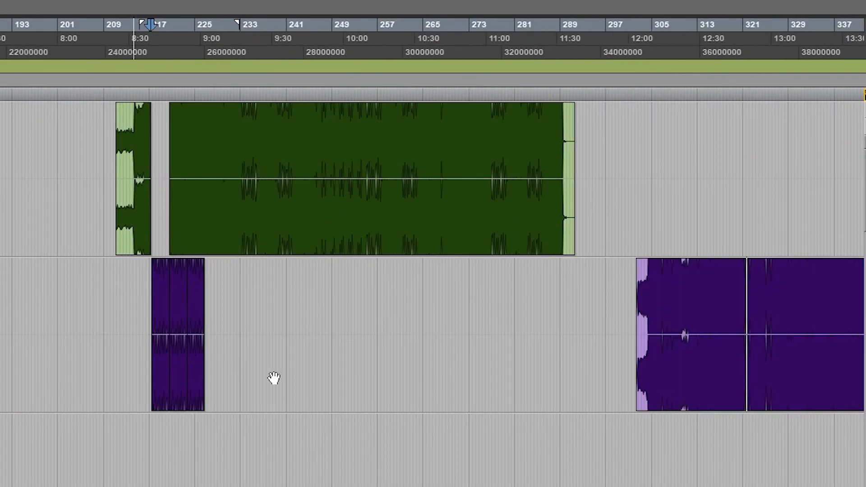
{"action": "scroll", "coordinate": [625, 453], "scroll_direction": "right", "scroll_amount": 5}
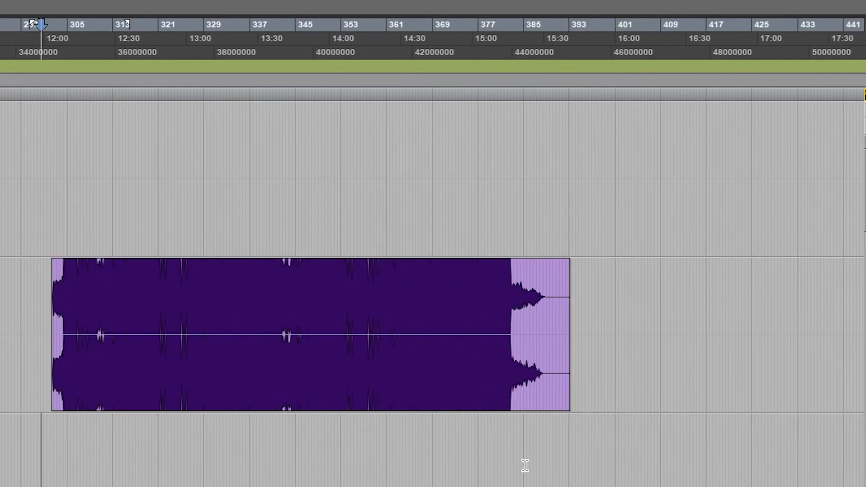
{"action": "left_click", "coordinate": [91, 435]}
{"action": "key", "text": "t"}
{"action": "key", "text": "t"}
{"action": "key", "text": "t"}
{"action": "key", "text": "t"}
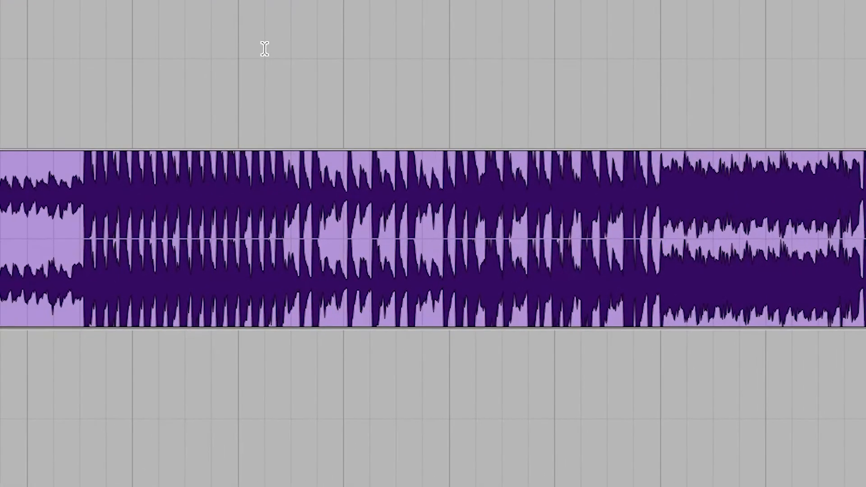
{"action": "key", "text": "space"}
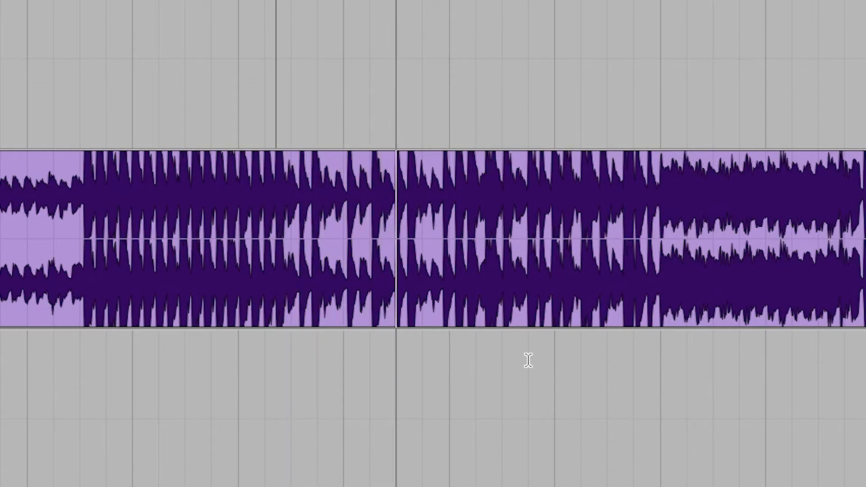
Step: Audition the end of the dense purple passage to find the loop's starting hit, and split the clip just before the sparser rhythmic section
{"action": "left_click", "coordinate": [609, 26]}
{"action": "key", "text": "space"}
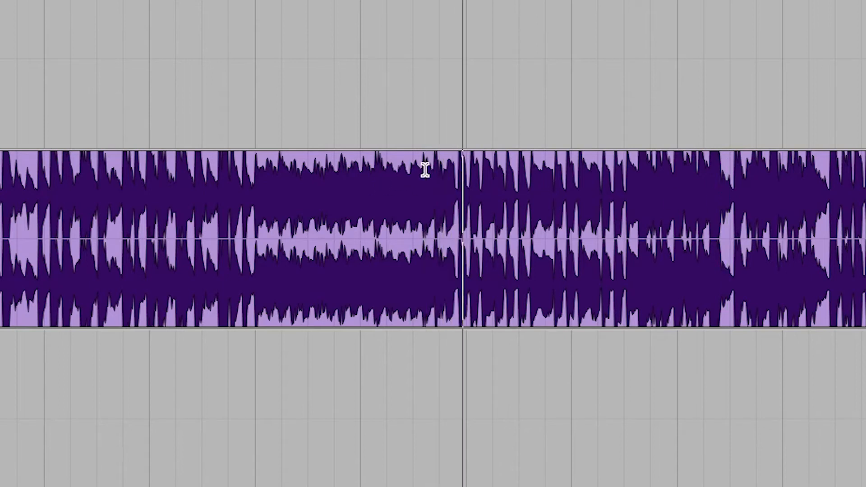
{"action": "left_click", "coordinate": [407, 186]}
{"action": "left_click", "coordinate": [408, 193]}
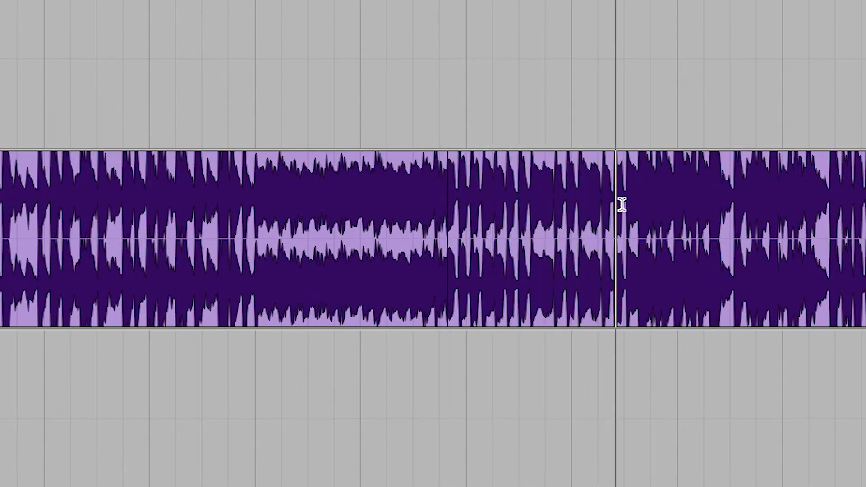
Step: Audition the end of the rhythmic section and split the purple clip at the hit where the following dense section begins
{"action": "key", "text": "space"}
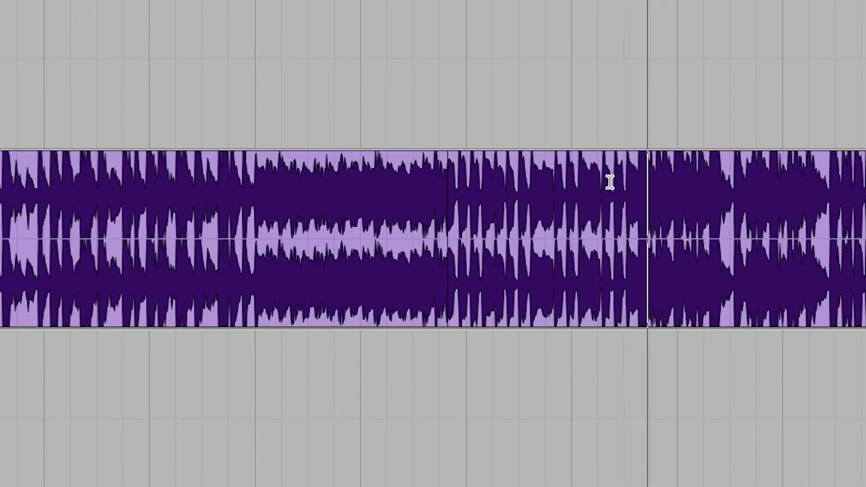
{"action": "key", "text": "space"}
{"action": "key", "text": "space"}
{"action": "key", "text": "space"}
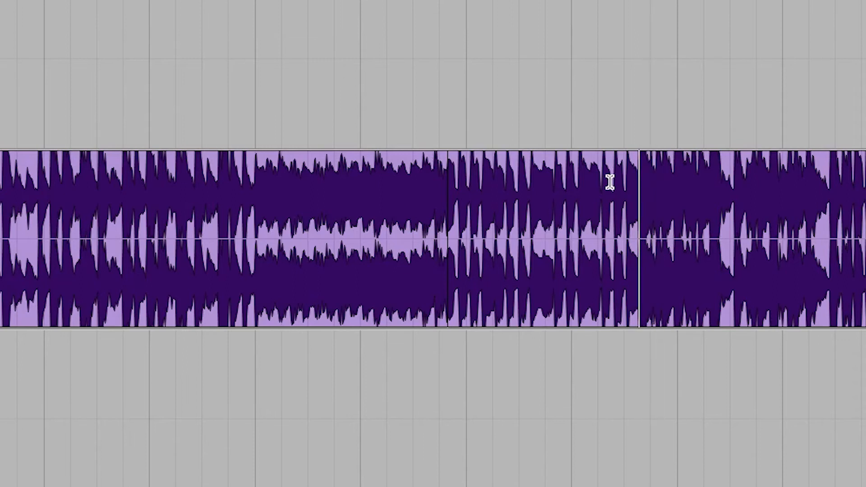
Step: Move the separated purple section straight down to the track below and duplicate it three times
{"action": "left_click_drag", "start_coordinate": [550, 314], "coordinate": [547, 128]}
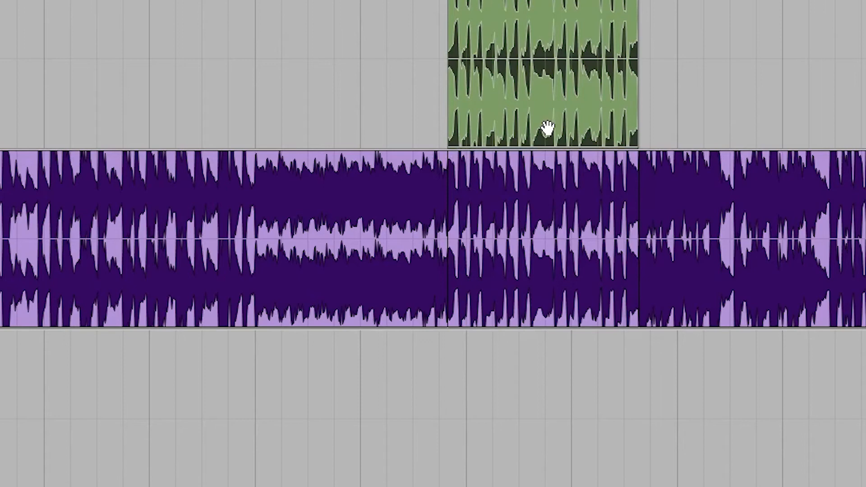
{"action": "key", "text": "ctrl+z"}
{"action": "left_click_drag", "start_coordinate": [545, 290], "coordinate": [440, 410]}
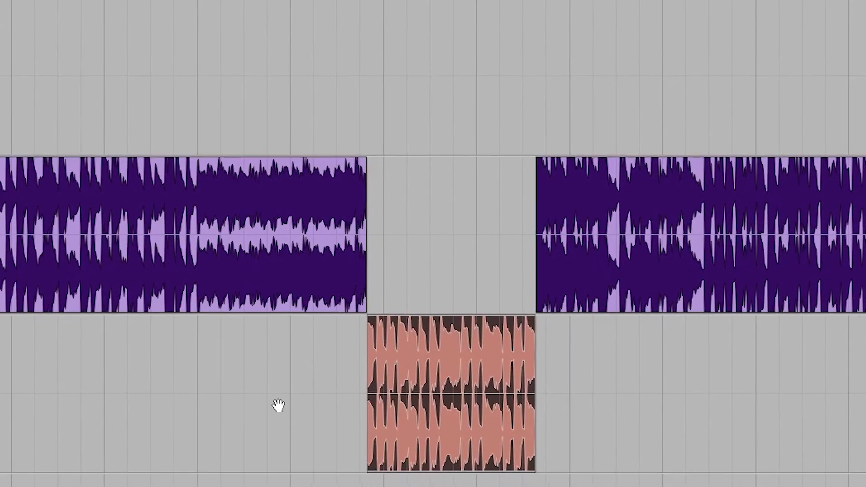
{"action": "key", "text": "ctrl+d"}
{"action": "key", "text": "ctrl+d"}
{"action": "key", "text": "ctrl+d"}
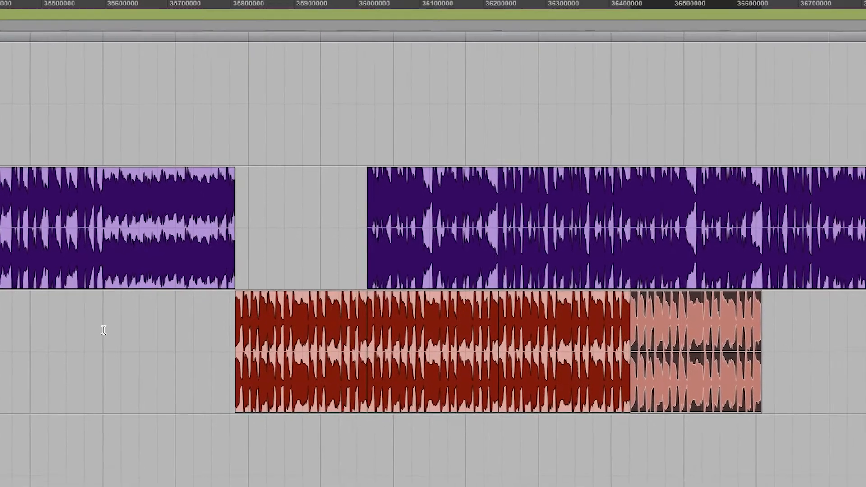
Step: Play from shortly before the repeated red sections through their joins to check the loop
{"action": "left_click", "coordinate": [210, 336]}
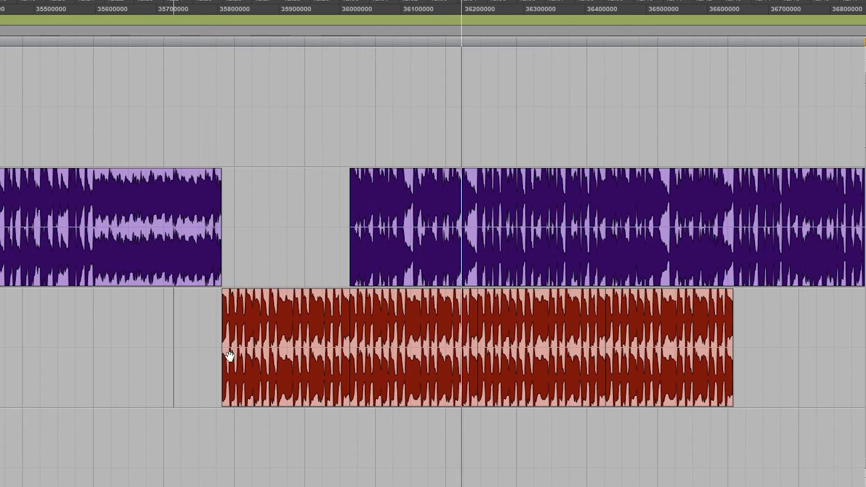
{"action": "left_click", "coordinate": [431, 169]}
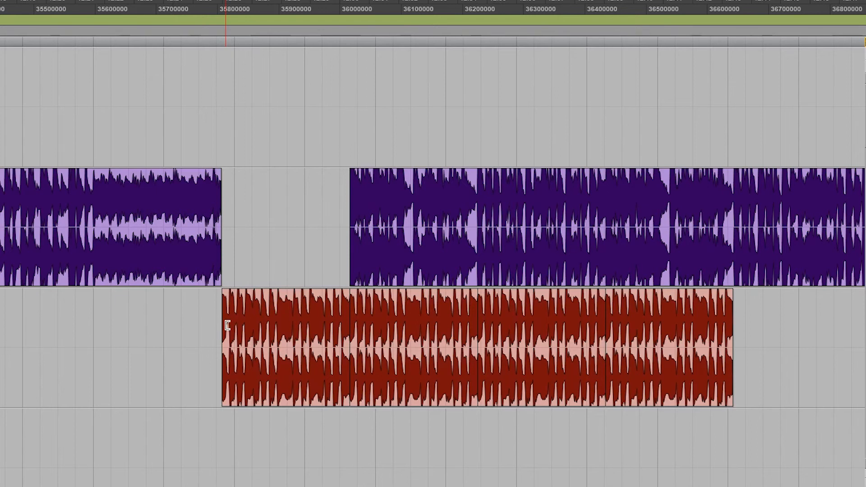
Step: Locate the organ track's clip spanning about bars 177 to 187 and examine its sustained audio and repeated segments closely
{"action": "key", "text": "r"}
{"action": "key", "text": "r"}
{"action": "key", "text": "r"}
{"action": "scroll", "coordinate": [54, 352], "scroll_direction": "down", "scroll_amount": 10}
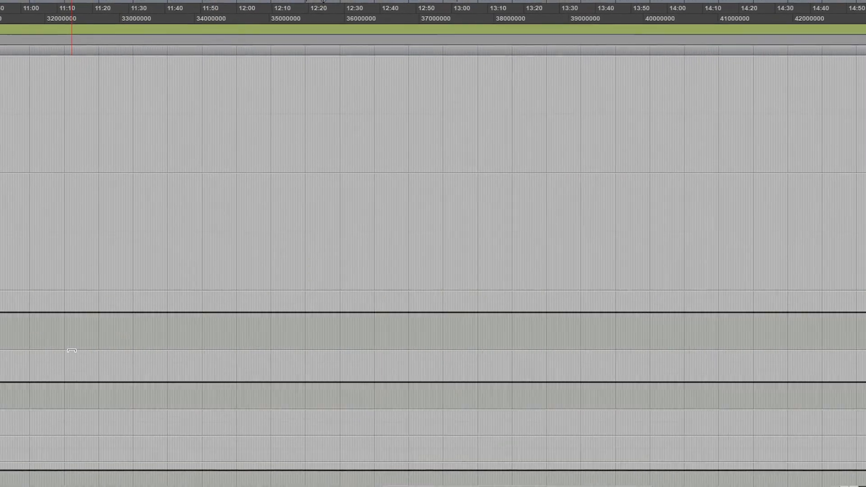
{"action": "scroll", "coordinate": [55, 352], "scroll_direction": "up", "scroll_amount": 8}
{"action": "scroll", "coordinate": [55, 352], "scroll_direction": "left", "scroll_amount": 5}
{"action": "scroll", "coordinate": [94, 356], "scroll_direction": "left", "scroll_amount": 10}
{"action": "scroll", "coordinate": [270, 345], "scroll_direction": "left", "scroll_amount": 2}
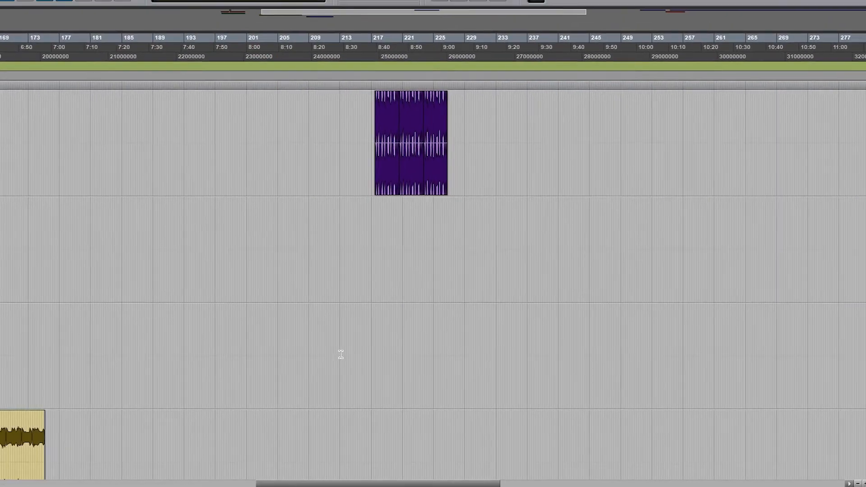
{"action": "scroll", "coordinate": [352, 361], "scroll_direction": "up", "scroll_amount": 2}
{"action": "scroll", "coordinate": [453, 384], "scroll_direction": "left", "scroll_amount": 8}
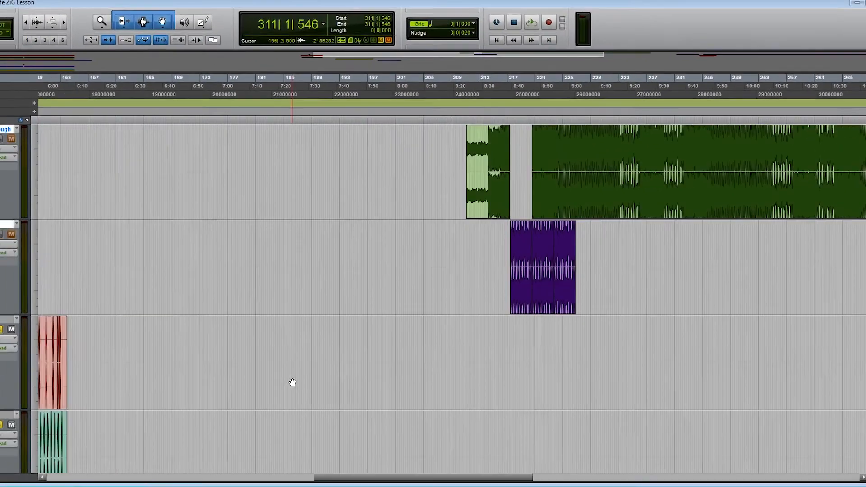
{"action": "scroll", "coordinate": [299, 382], "scroll_direction": "down", "scroll_amount": 5}
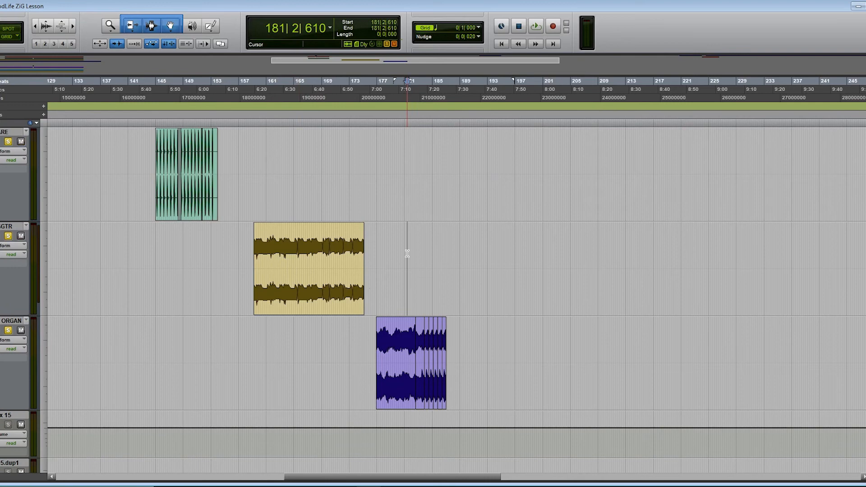
{"action": "key", "text": "t"}
{"action": "key", "text": "t"}
{"action": "key", "text": "t"}
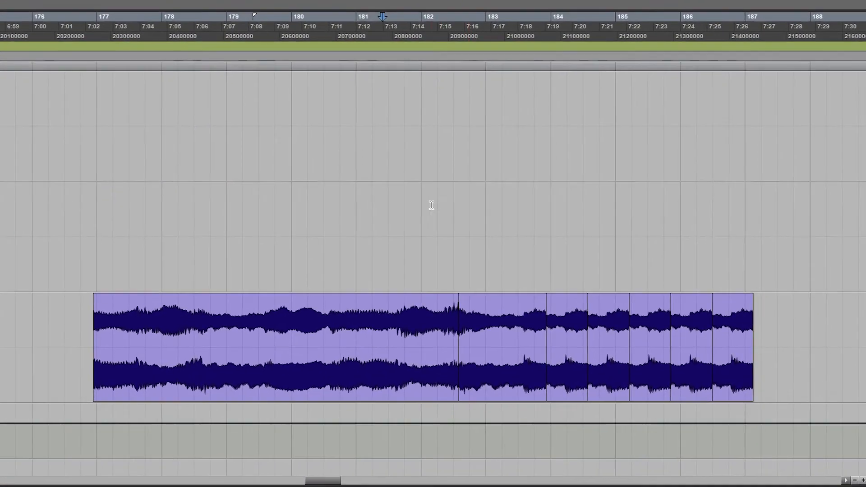
{"action": "left_click", "coordinate": [431, 206]}
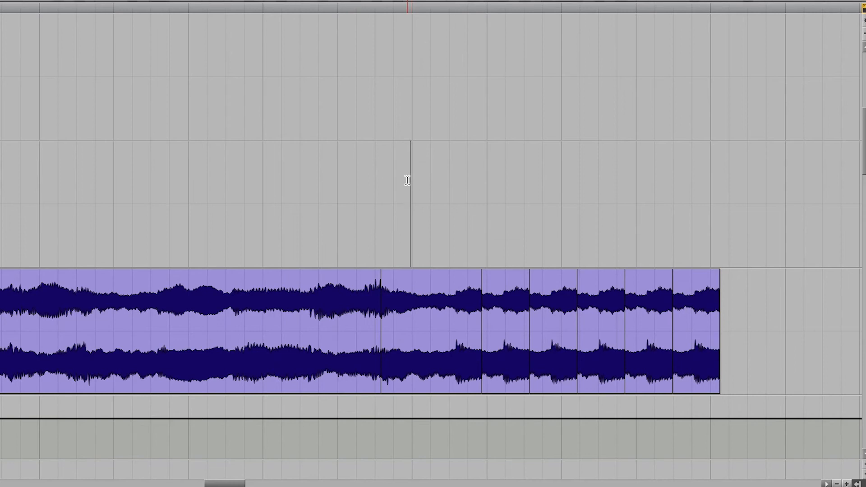
Step: Return to the long purple clip after the red loop and examine its waveform closely around bar 327
{"action": "key", "text": "r"}
{"action": "key", "text": "r"}
{"action": "key", "text": "r"}
{"action": "scroll", "coordinate": [479, 273], "scroll_direction": "up", "scroll_amount": 3}
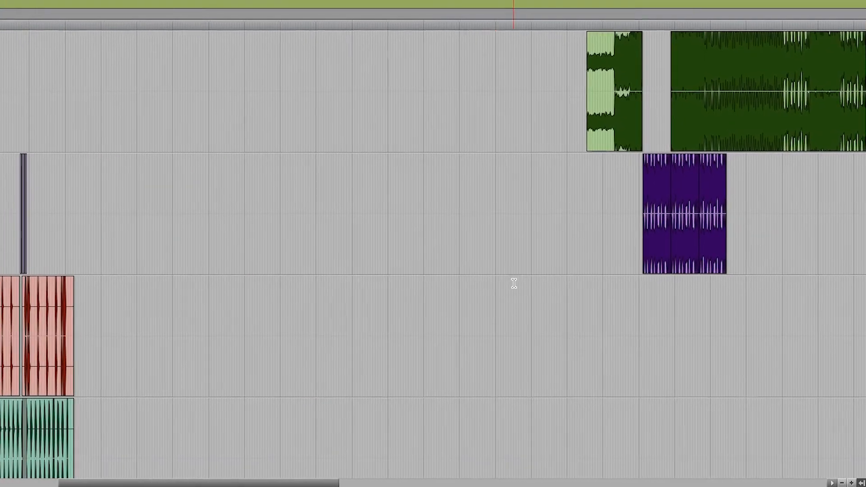
{"action": "scroll", "coordinate": [529, 266], "scroll_direction": "right", "scroll_amount": 5}
{"action": "scroll", "coordinate": [529, 266], "scroll_direction": "right", "scroll_amount": 10}
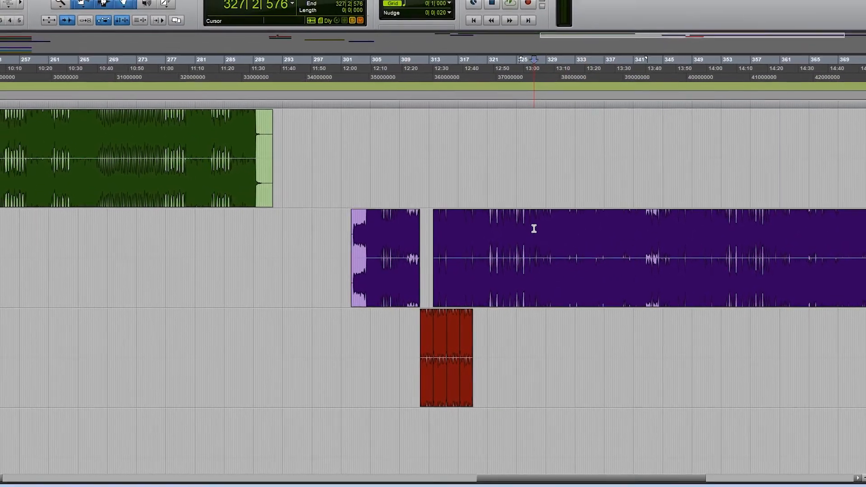
{"action": "key", "text": "t"}
{"action": "key", "text": "t"}
{"action": "key", "text": "t"}
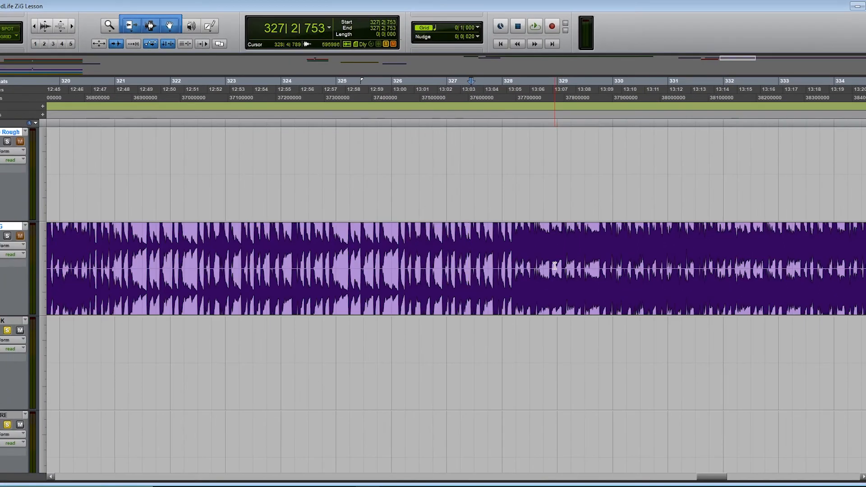